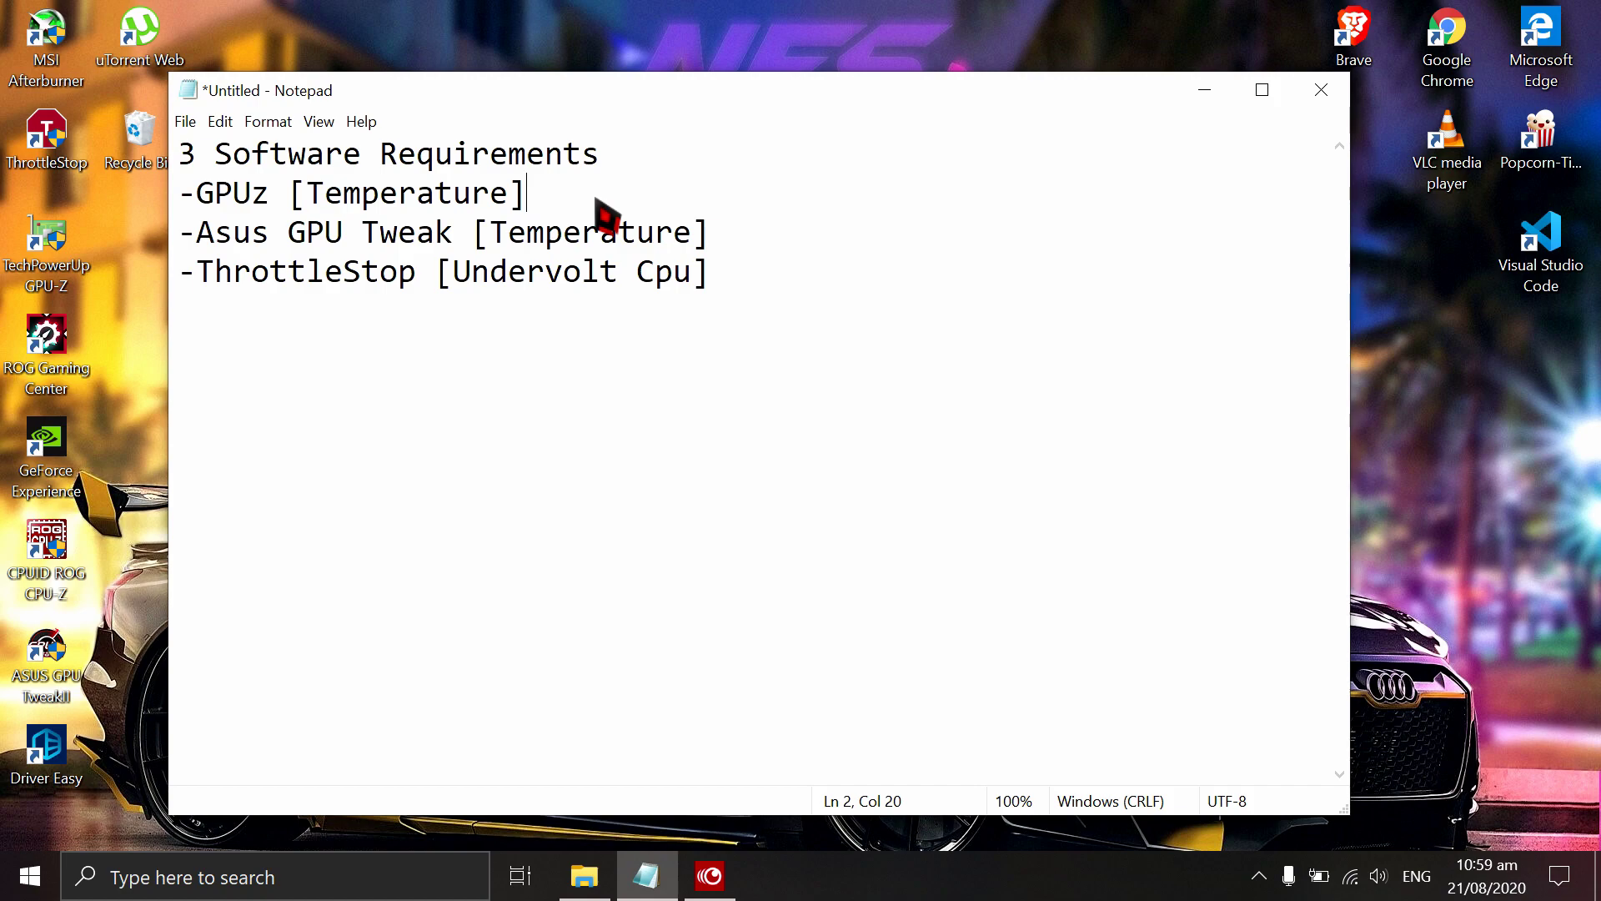
# Place the cursor at the end of the Asus GPU Tweak line in the requirements note
pyautogui.click(727, 240)
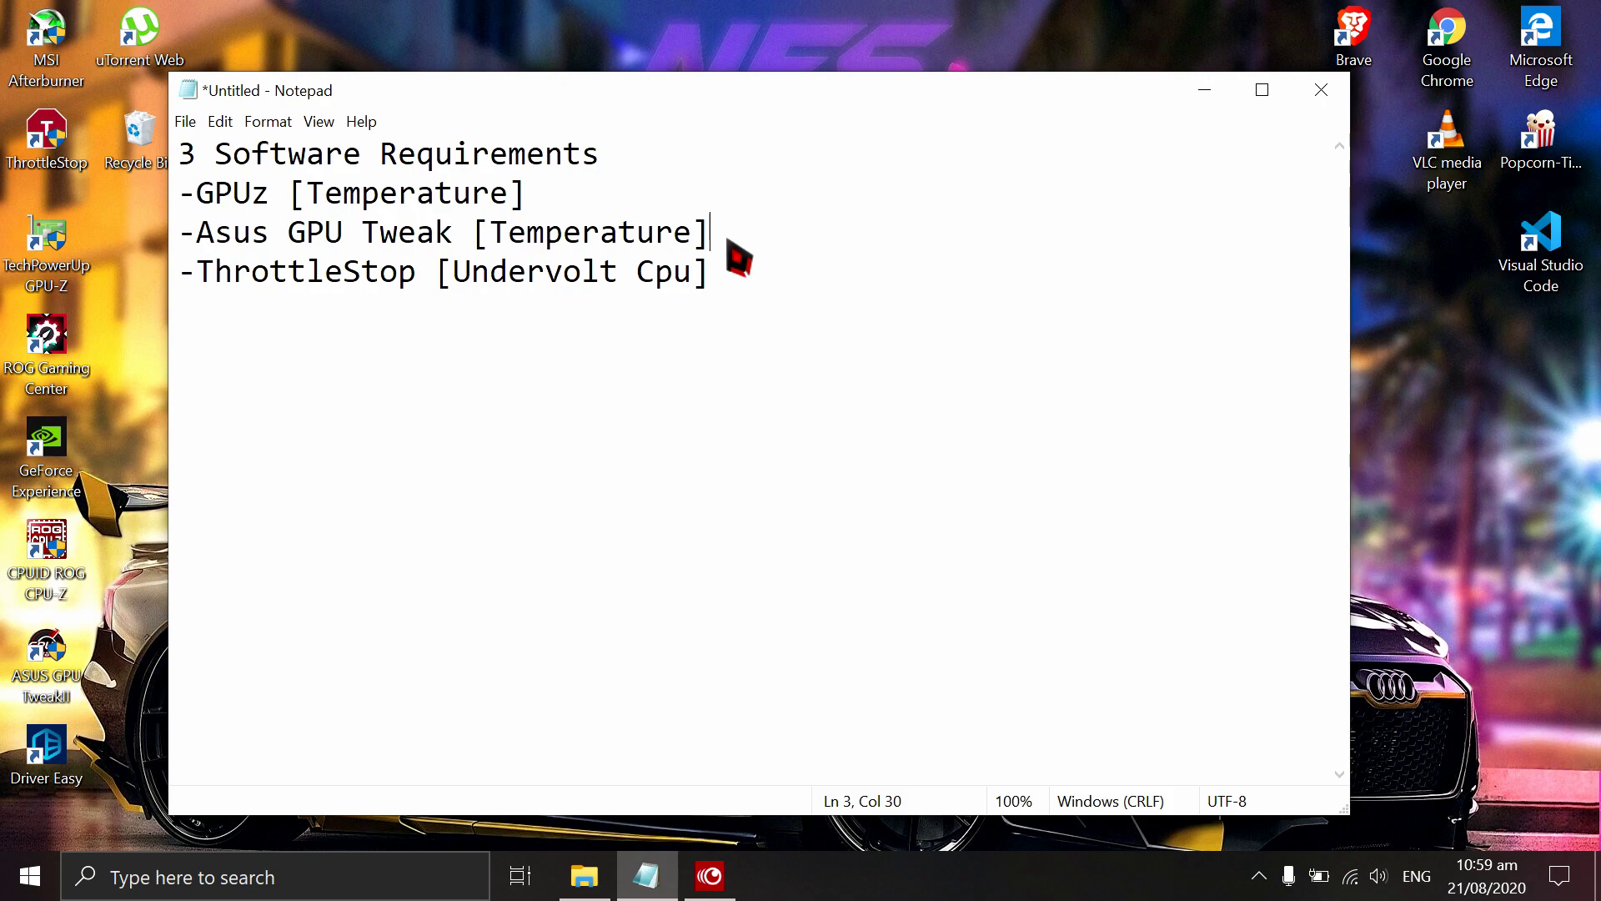
pyautogui.click(729, 272)
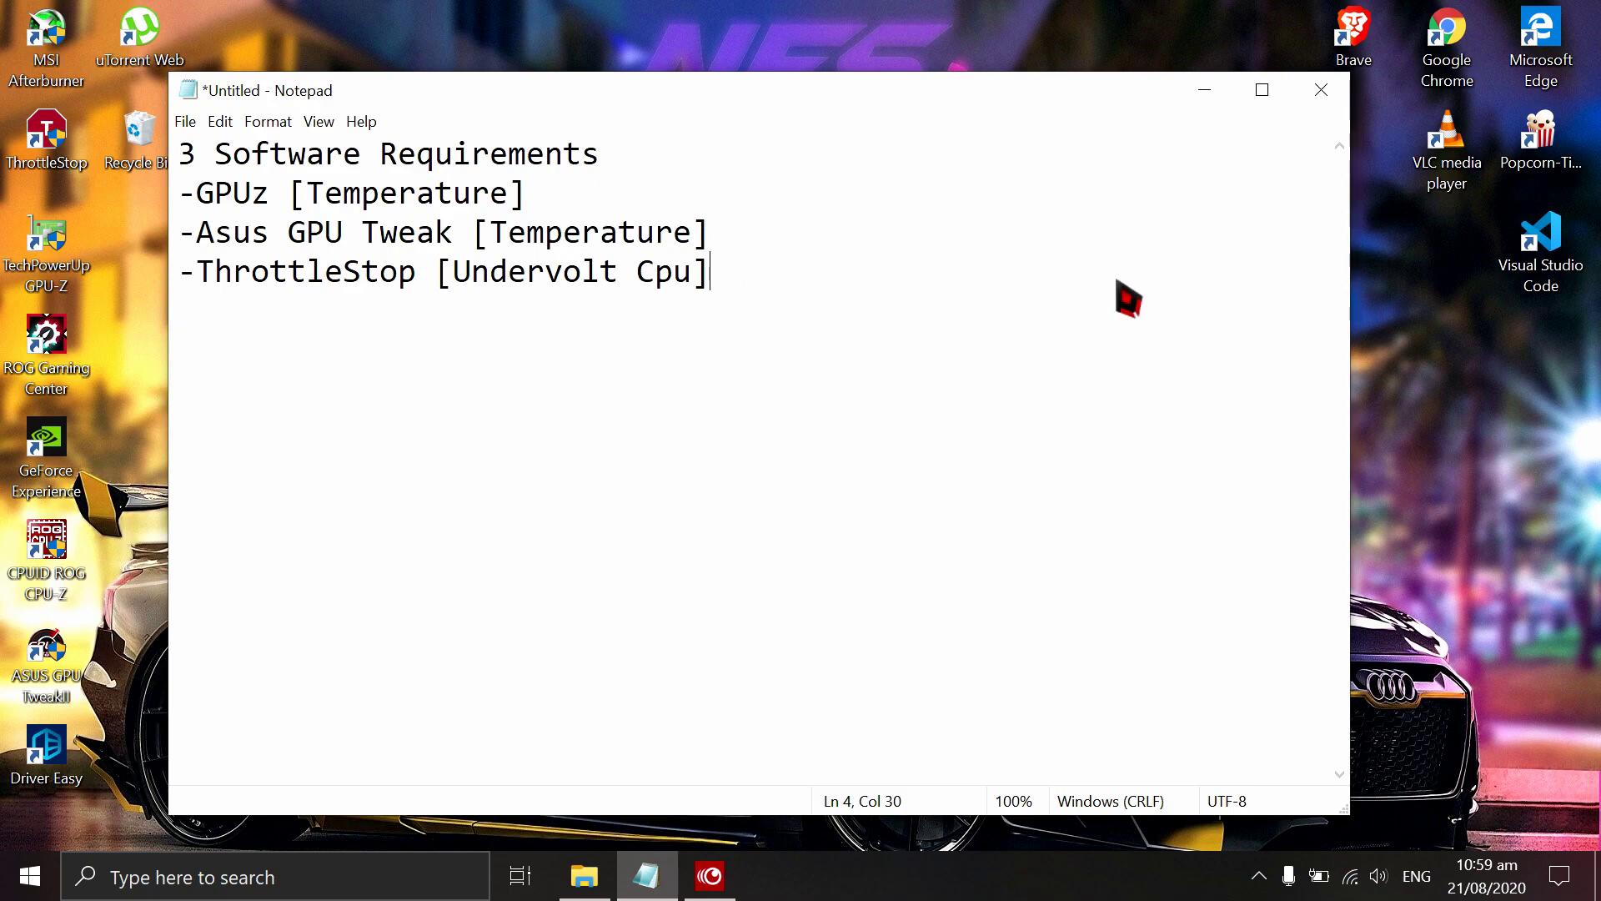
# Launch GPU-Z from the desktop and view the MX330's Advanced details with its 94.0°C temperature limit
pyautogui.click(1206, 93)
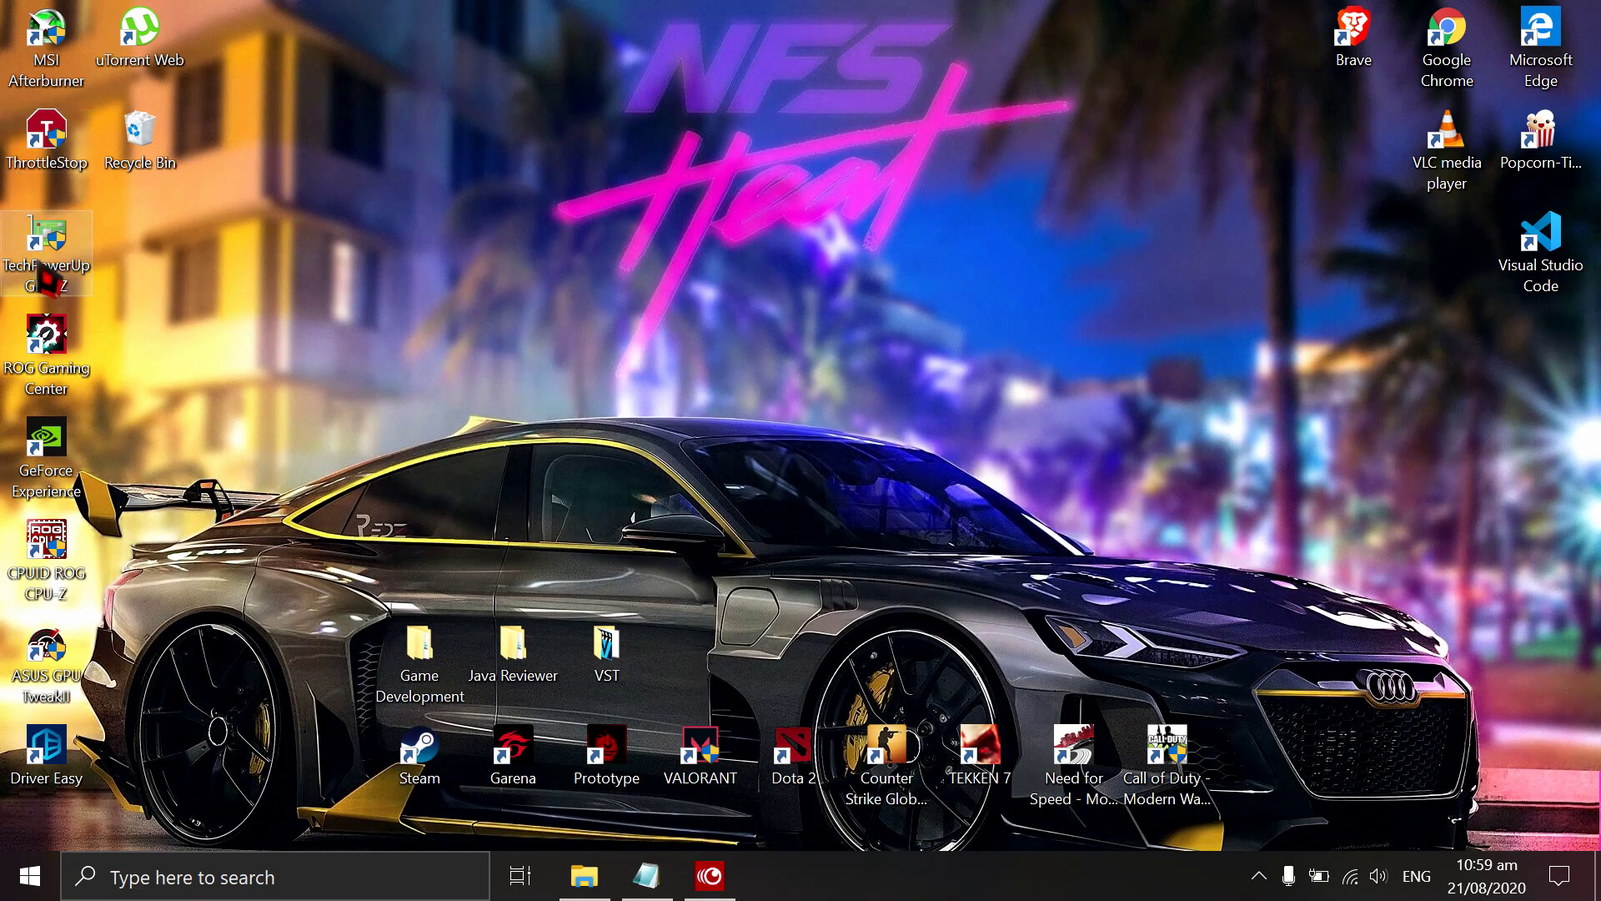
pyautogui.doubleClick(46, 279)
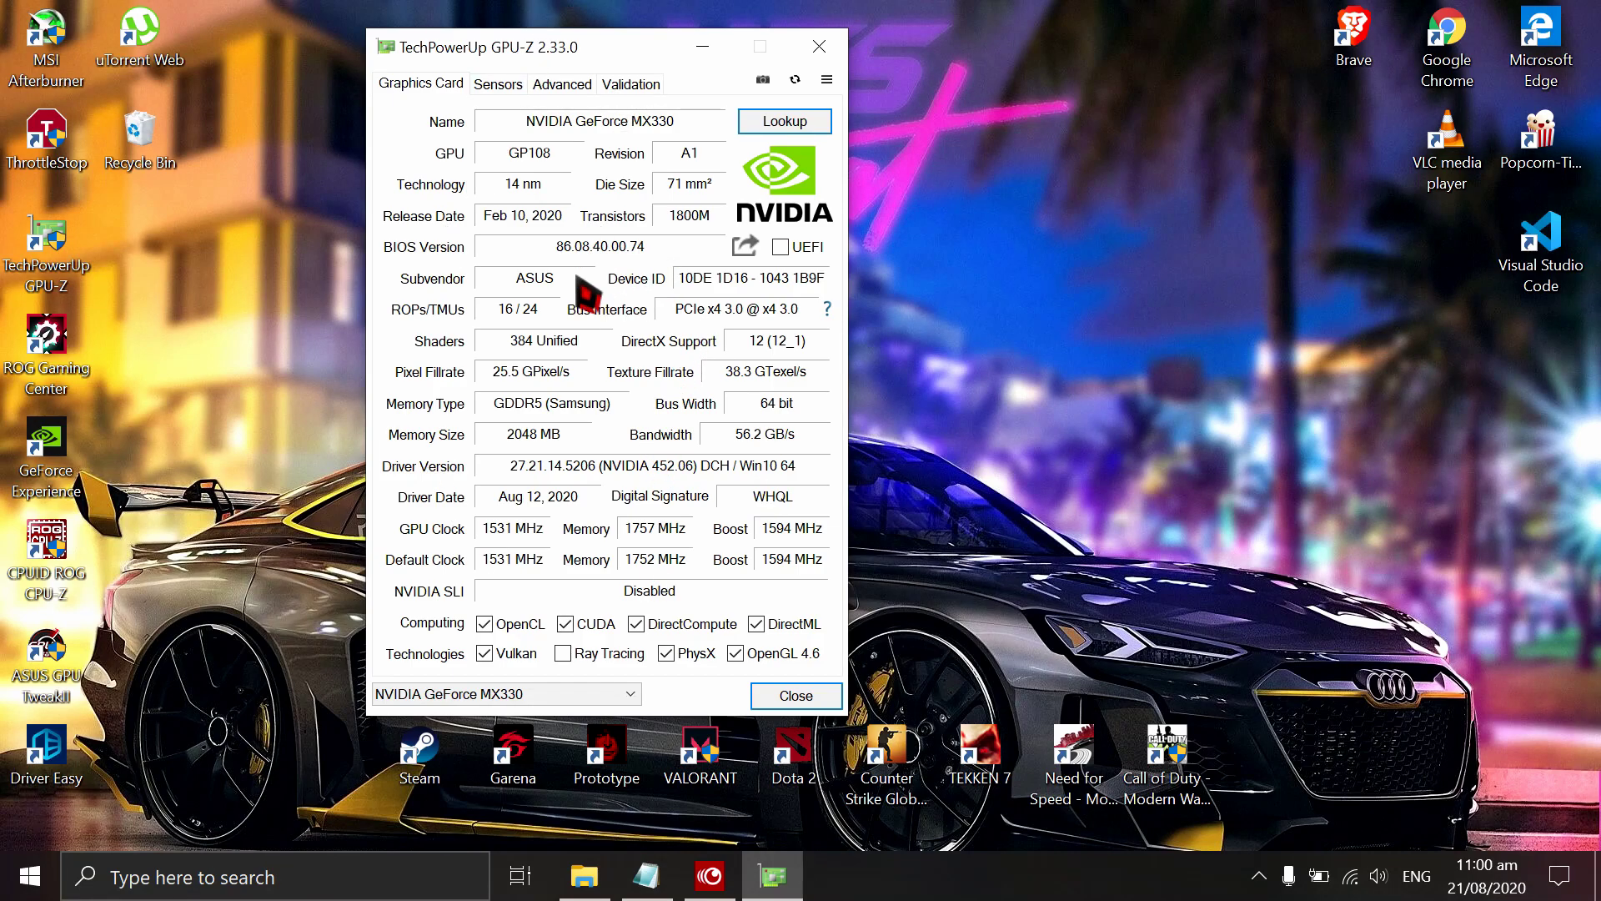
pyautogui.click(584, 86)
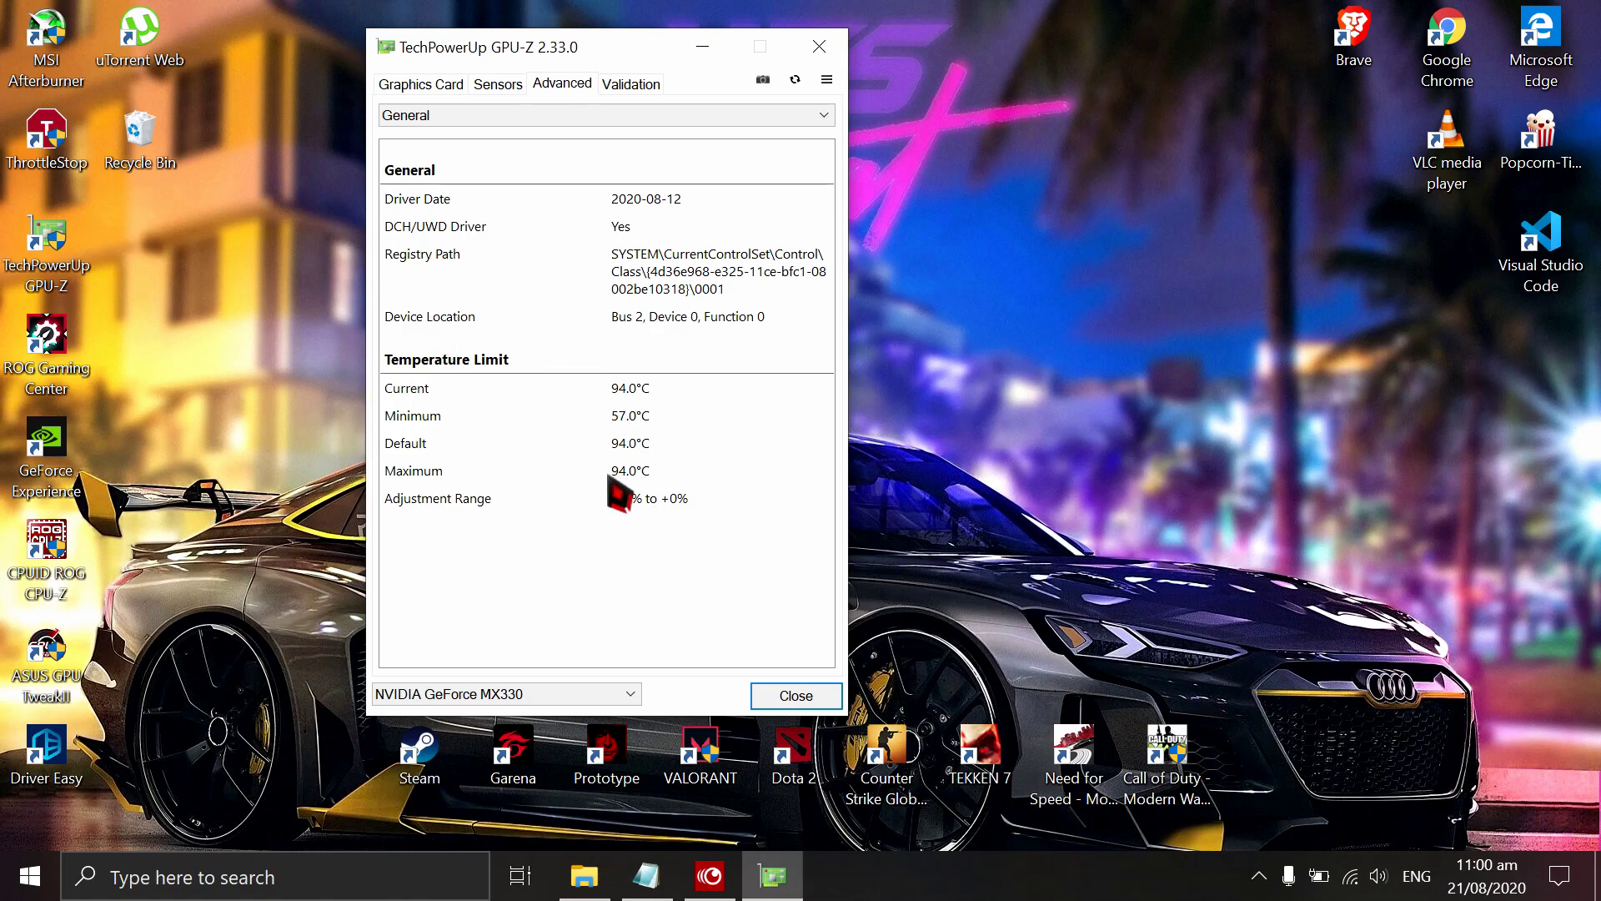
# Lower GPU Tweak II's GPU temp target from 94 to 80°C, apply it, and reopen GPU-Z
pyautogui.hotkey('alt', 'F4')
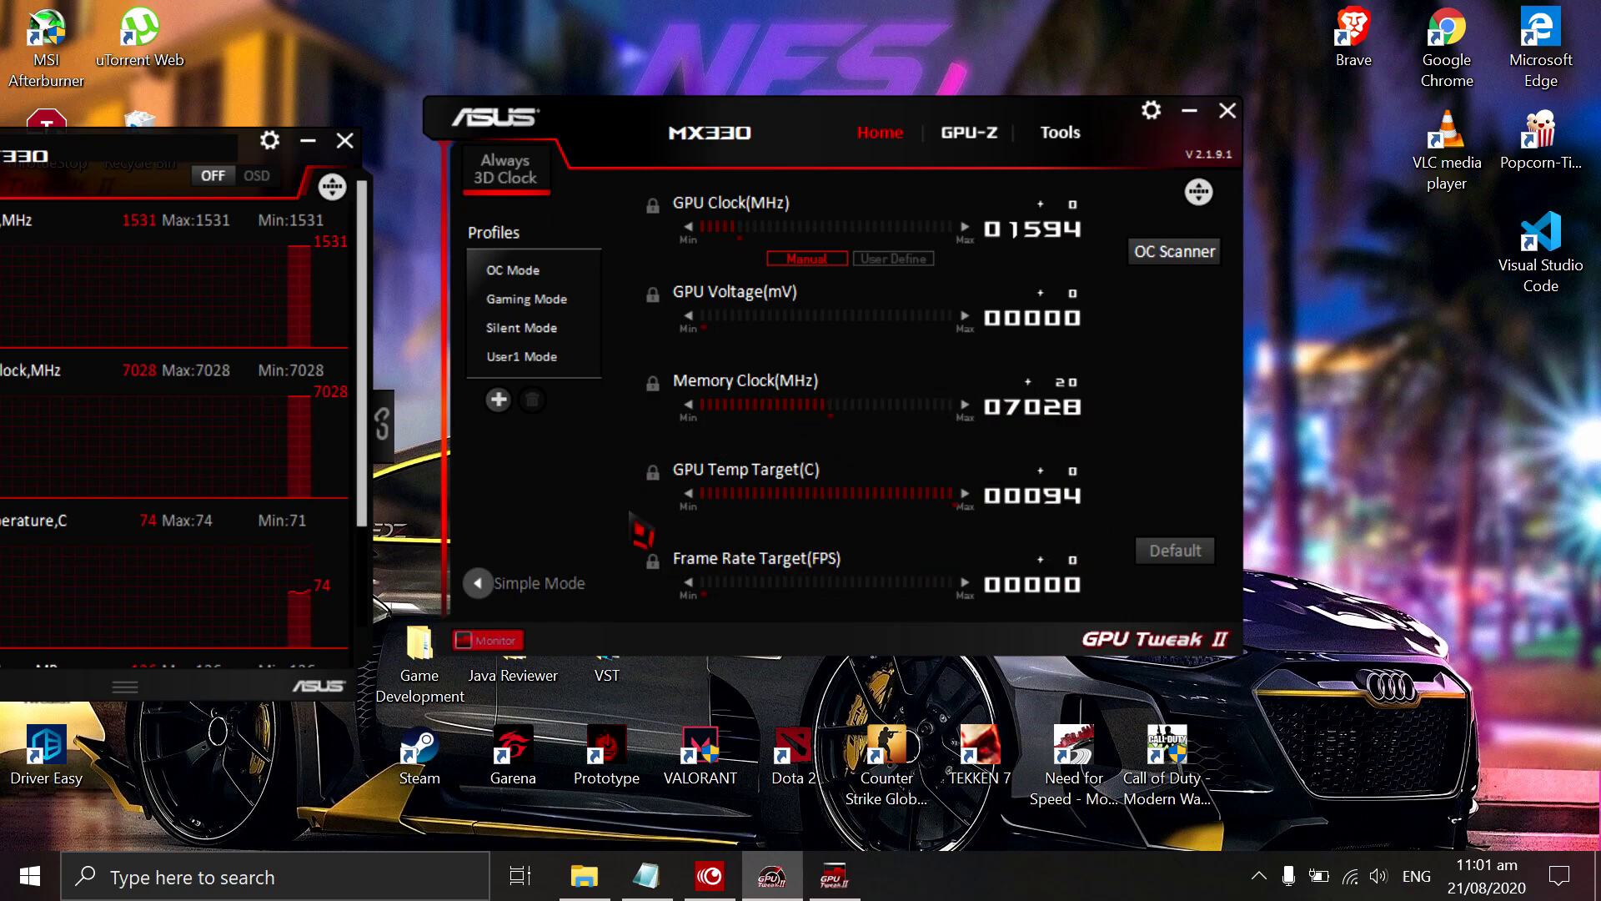
pyautogui.click(1055, 503)
pyautogui.write('8')
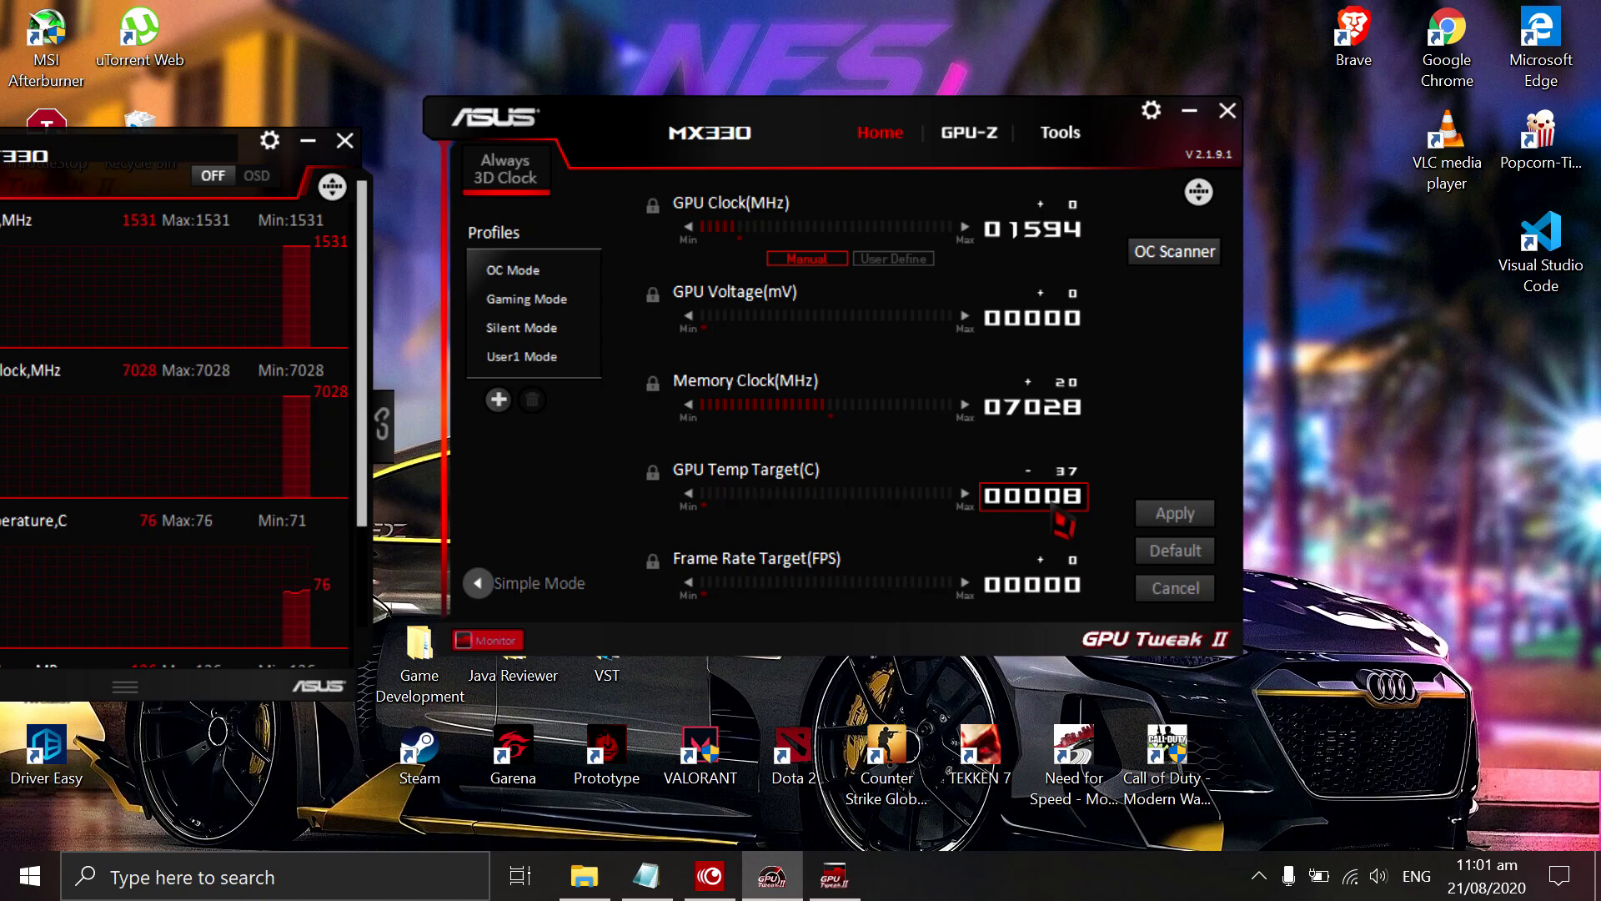
pyautogui.write('0')
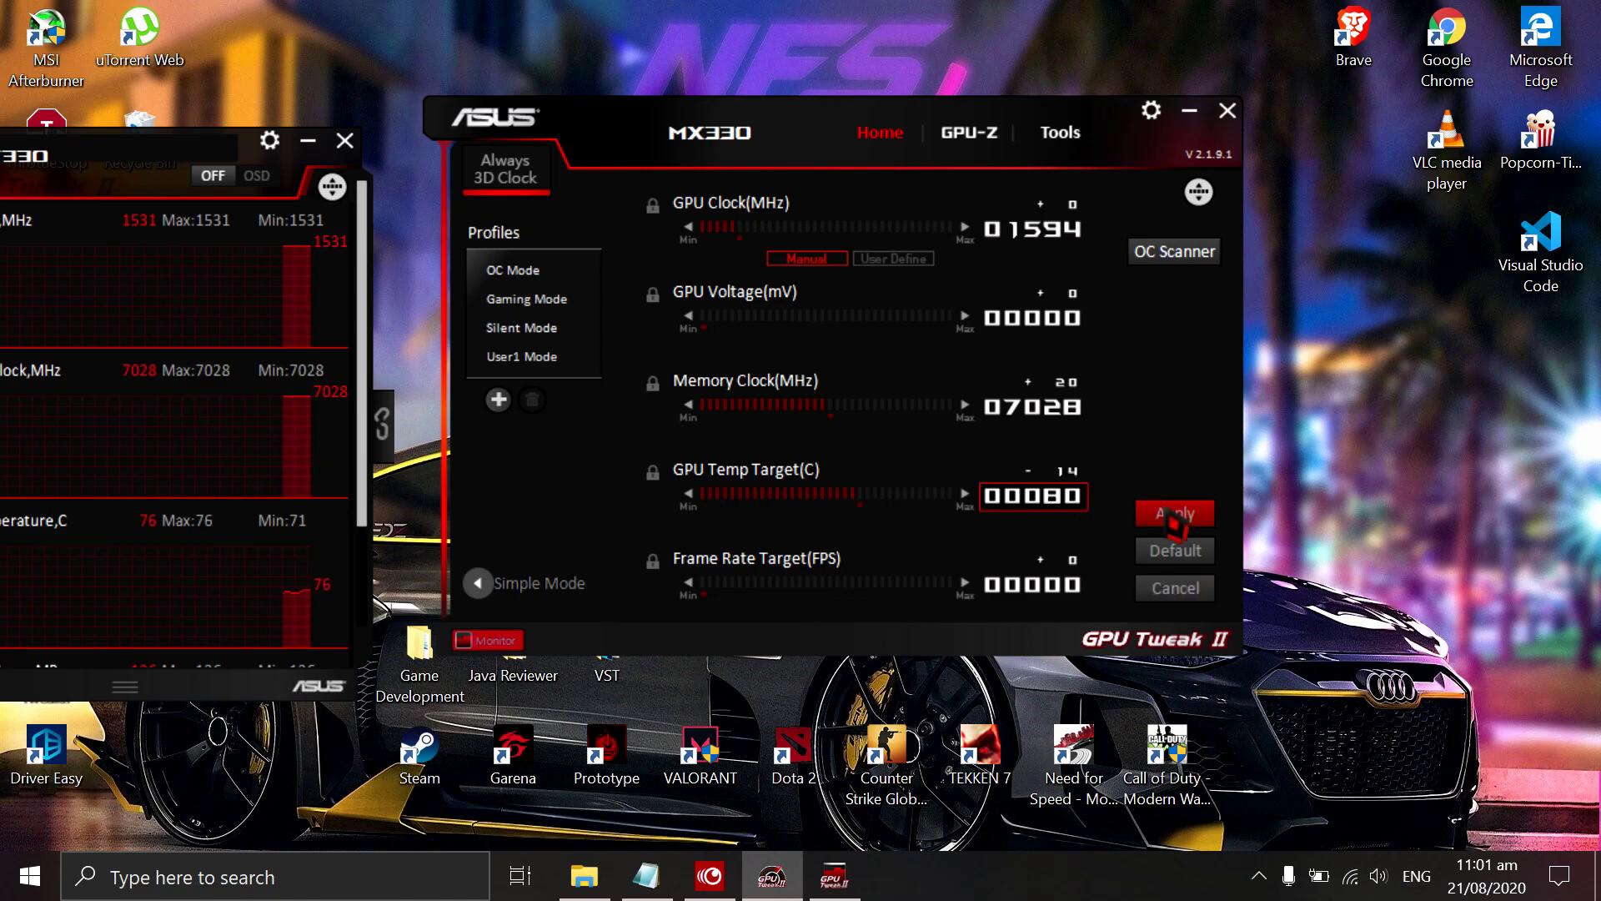
pyautogui.click(1172, 513)
pyautogui.click(308, 141)
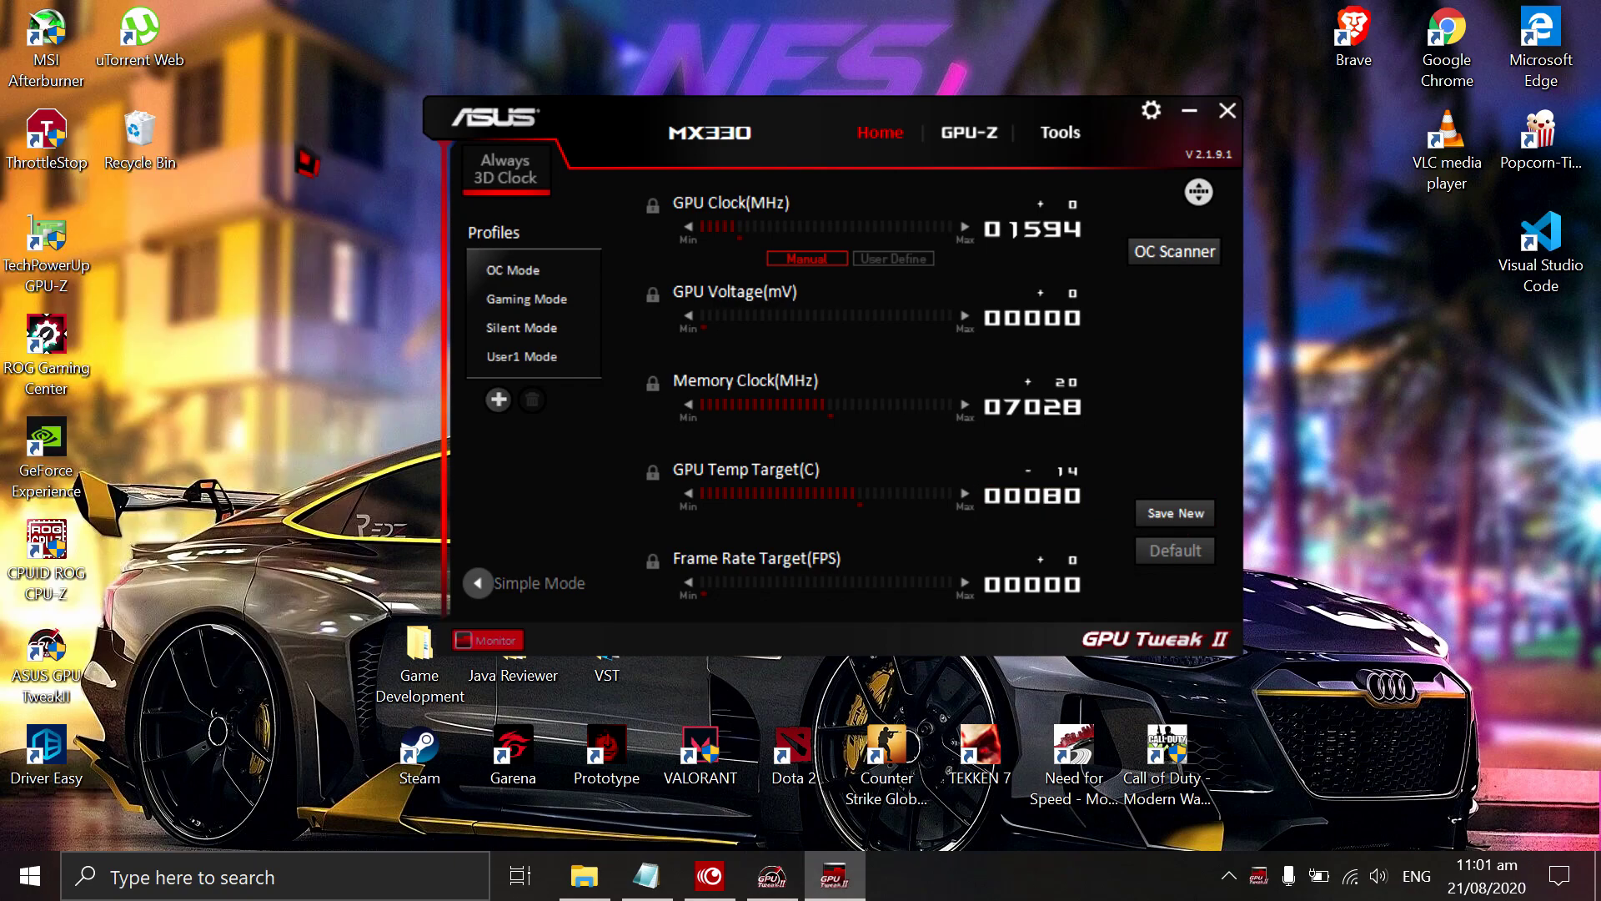
pyautogui.doubleClick(67, 238)
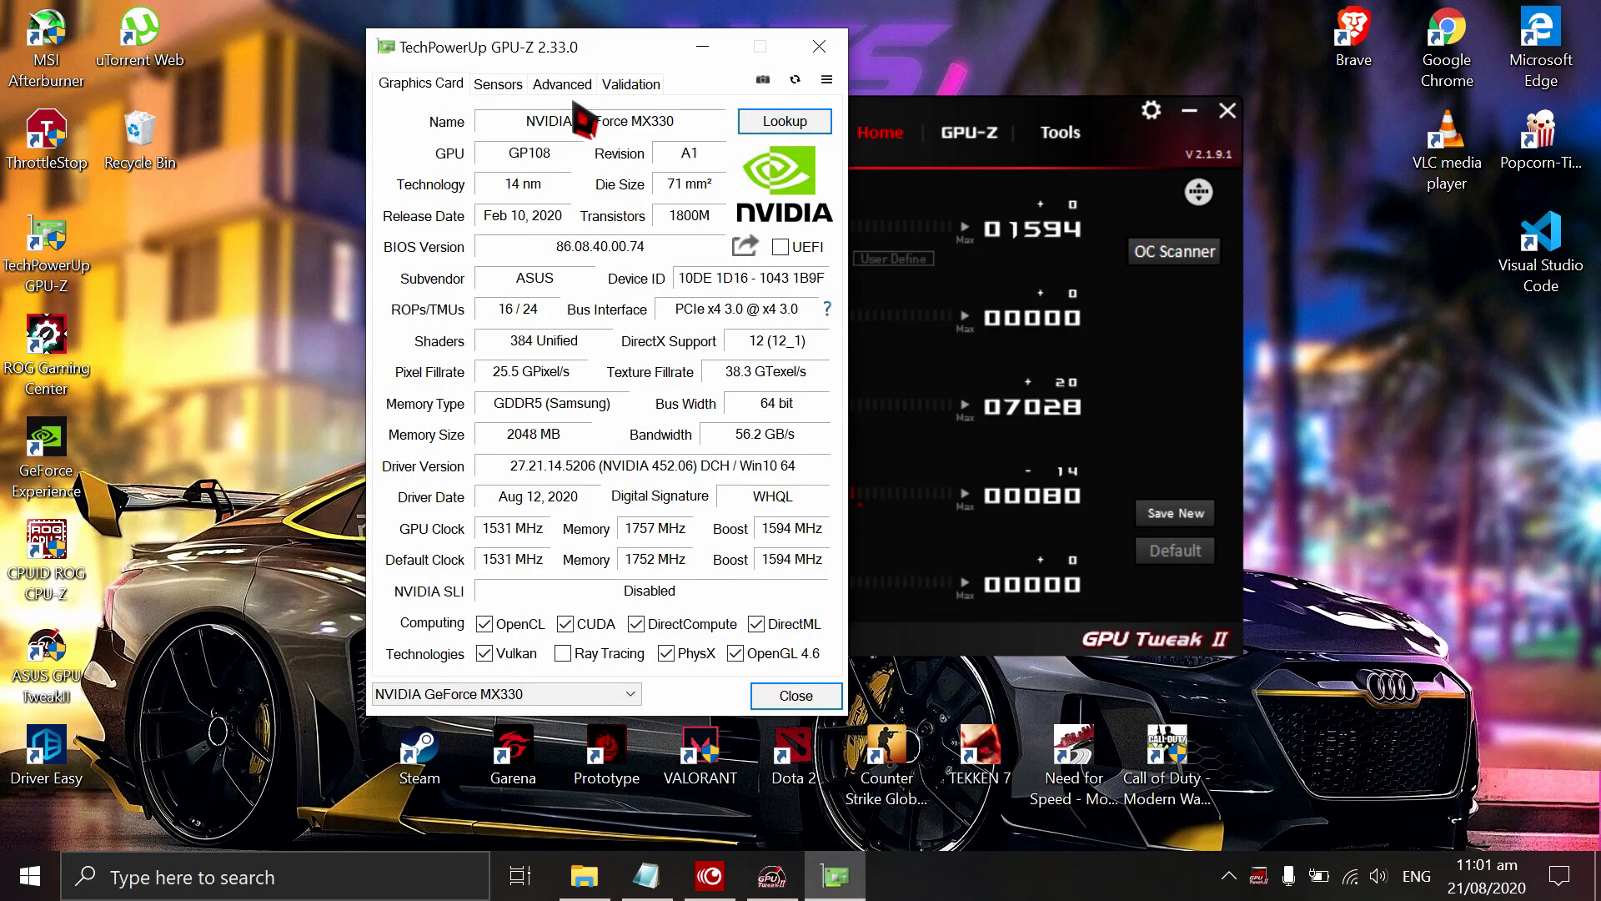
# Check GPU-Z's Advanced tab to confirm the new 80.0°C temperature limit
pyautogui.click(563, 84)
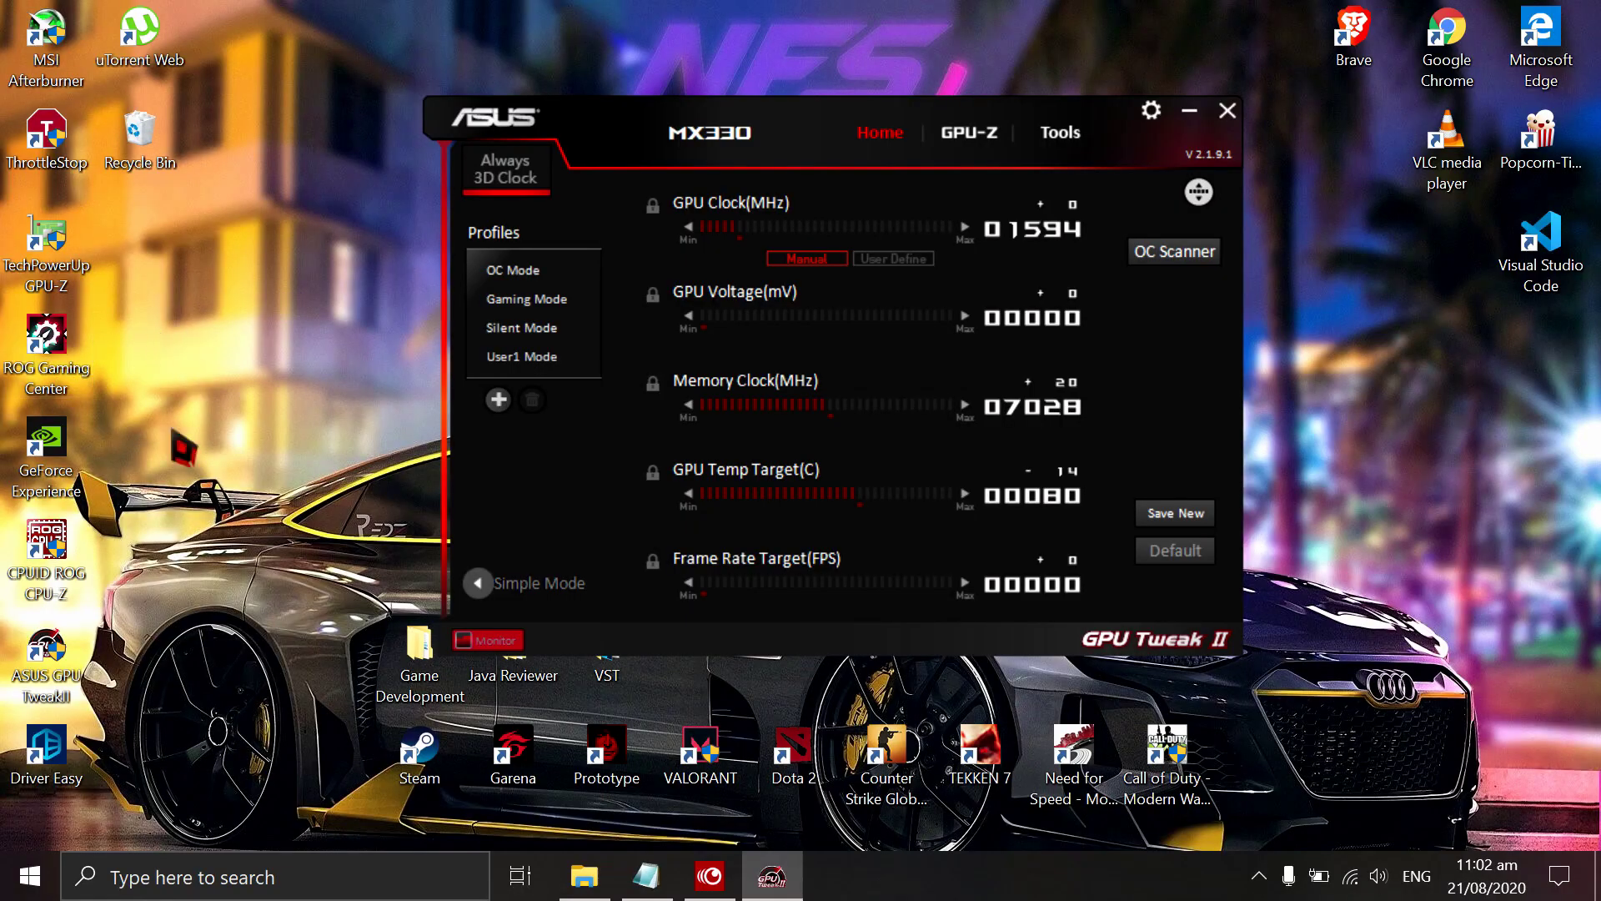
# Start ThrottleStop and, in the FIVR settings, disable and lock the turbo power limits
pyautogui.click(46, 137)
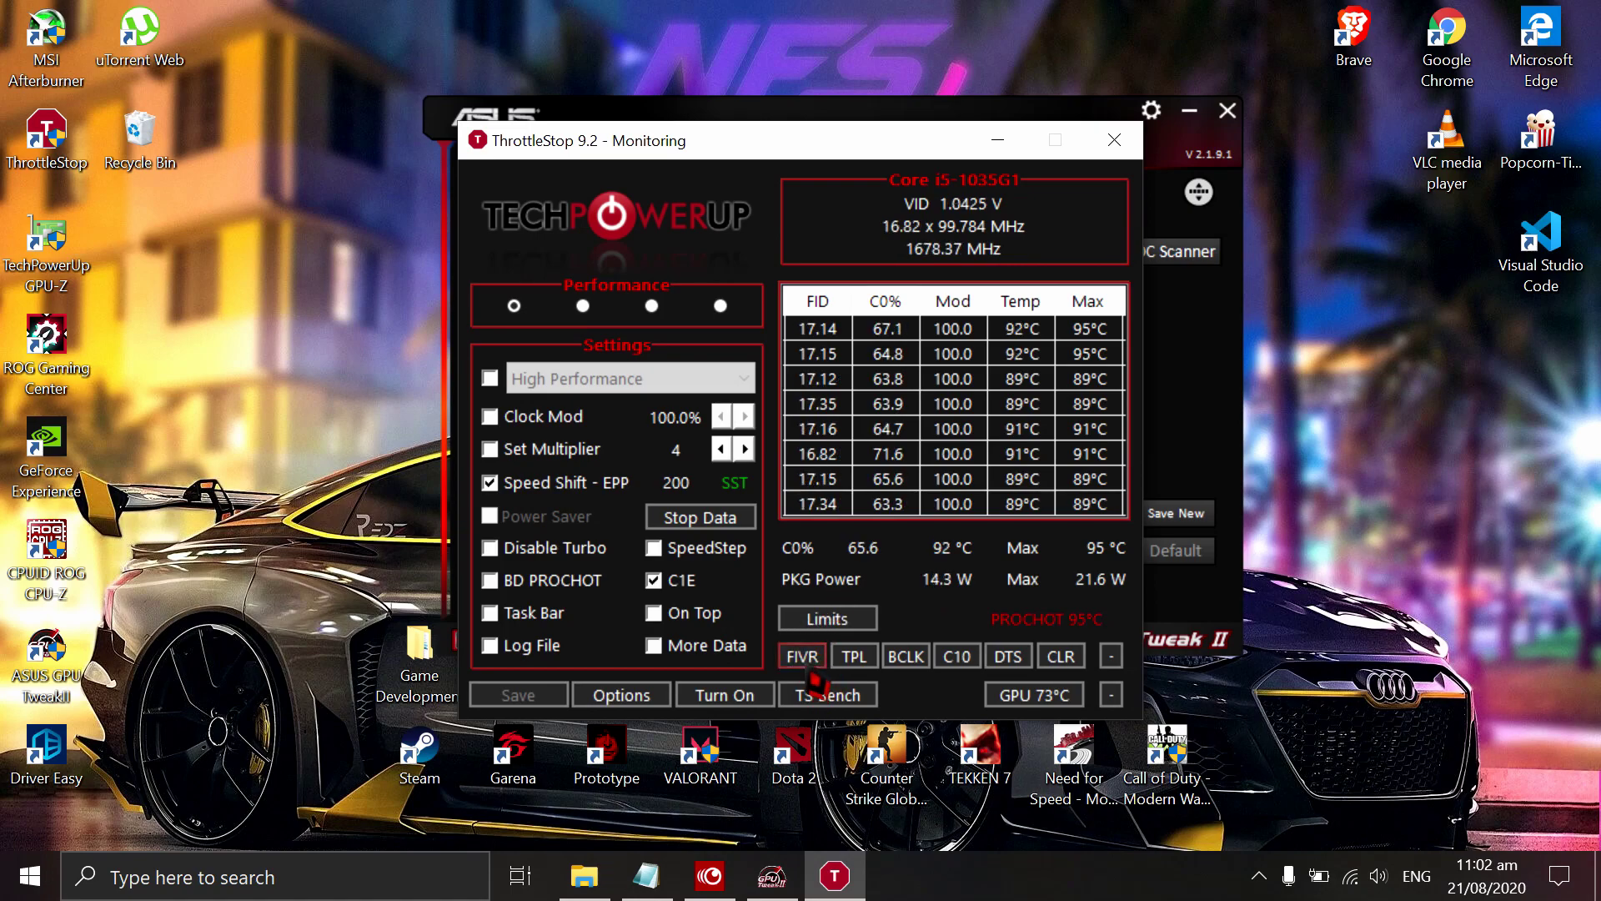
pyautogui.click(802, 657)
pyautogui.moveTo(974, 492); pyautogui.dragTo(874, 281)
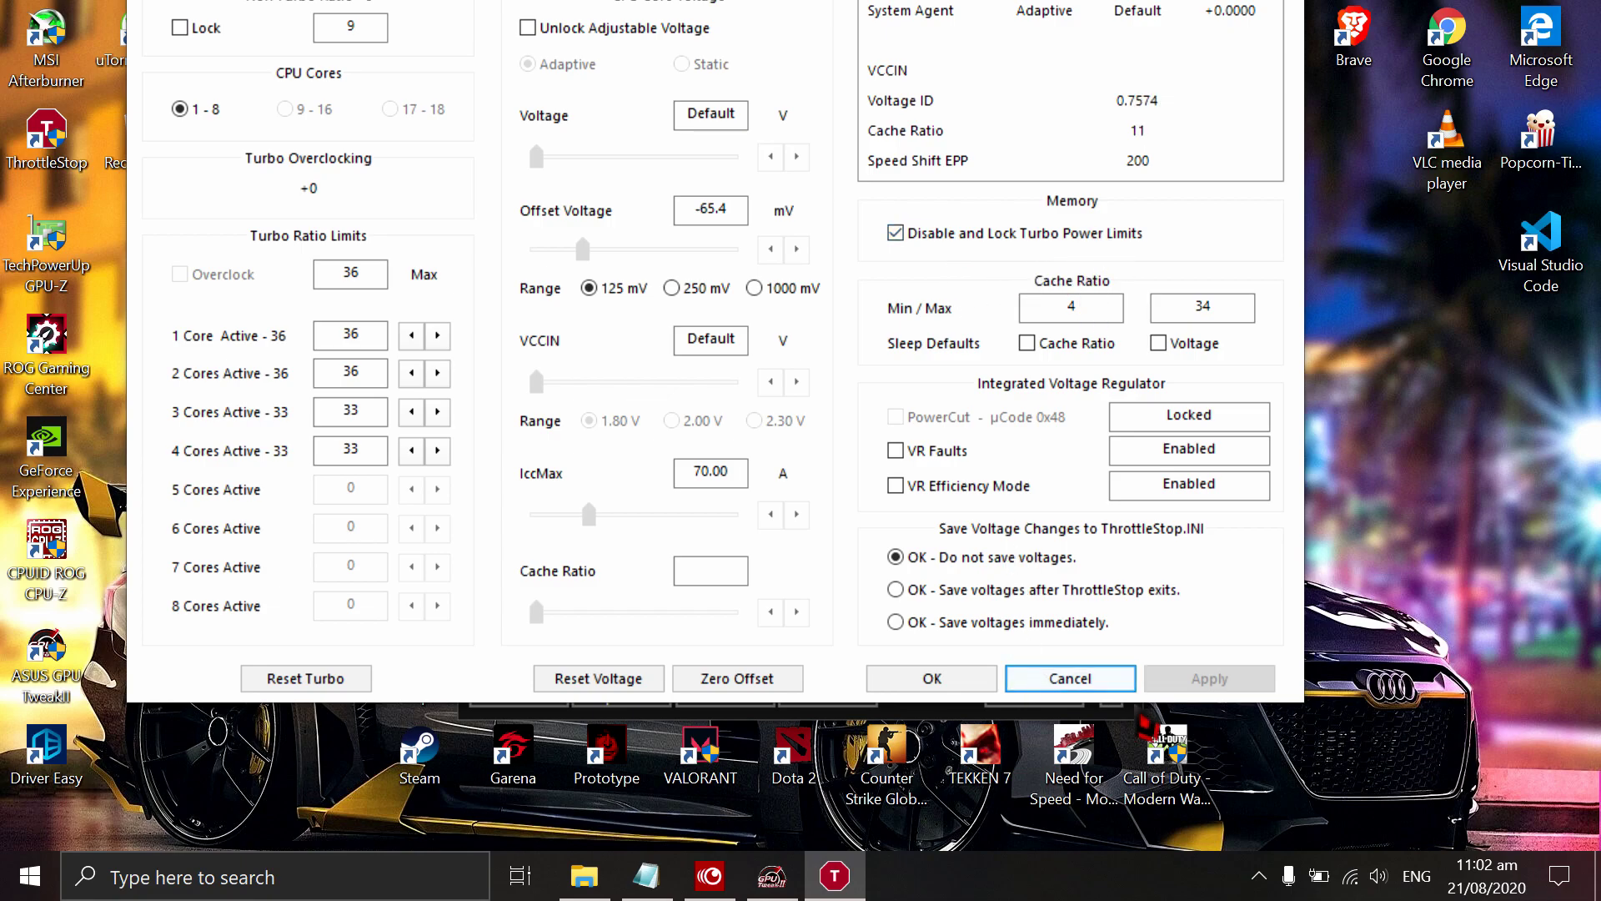
pyautogui.click(968, 680)
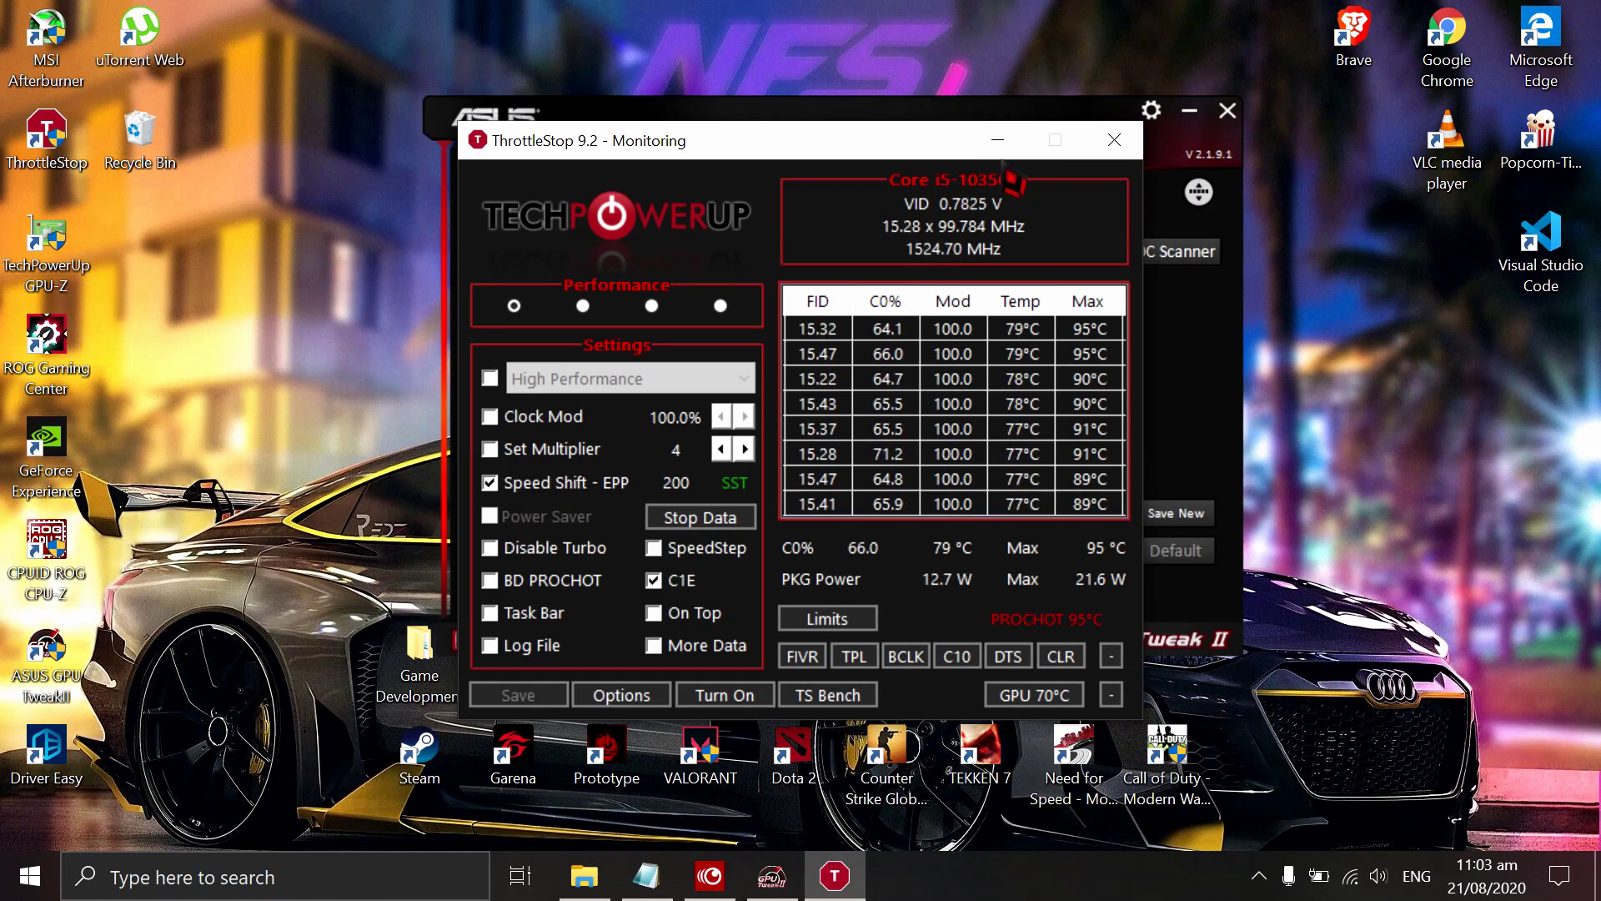
# Minimize the ThrottleStop monitoring window after the CPU temperatures settle
pyautogui.click(1001, 142)
# Minimize GPU Tweak II and launch Call of Duty: Modern Warfare 3 from its desktop shortcut
pyautogui.click(1189, 112)
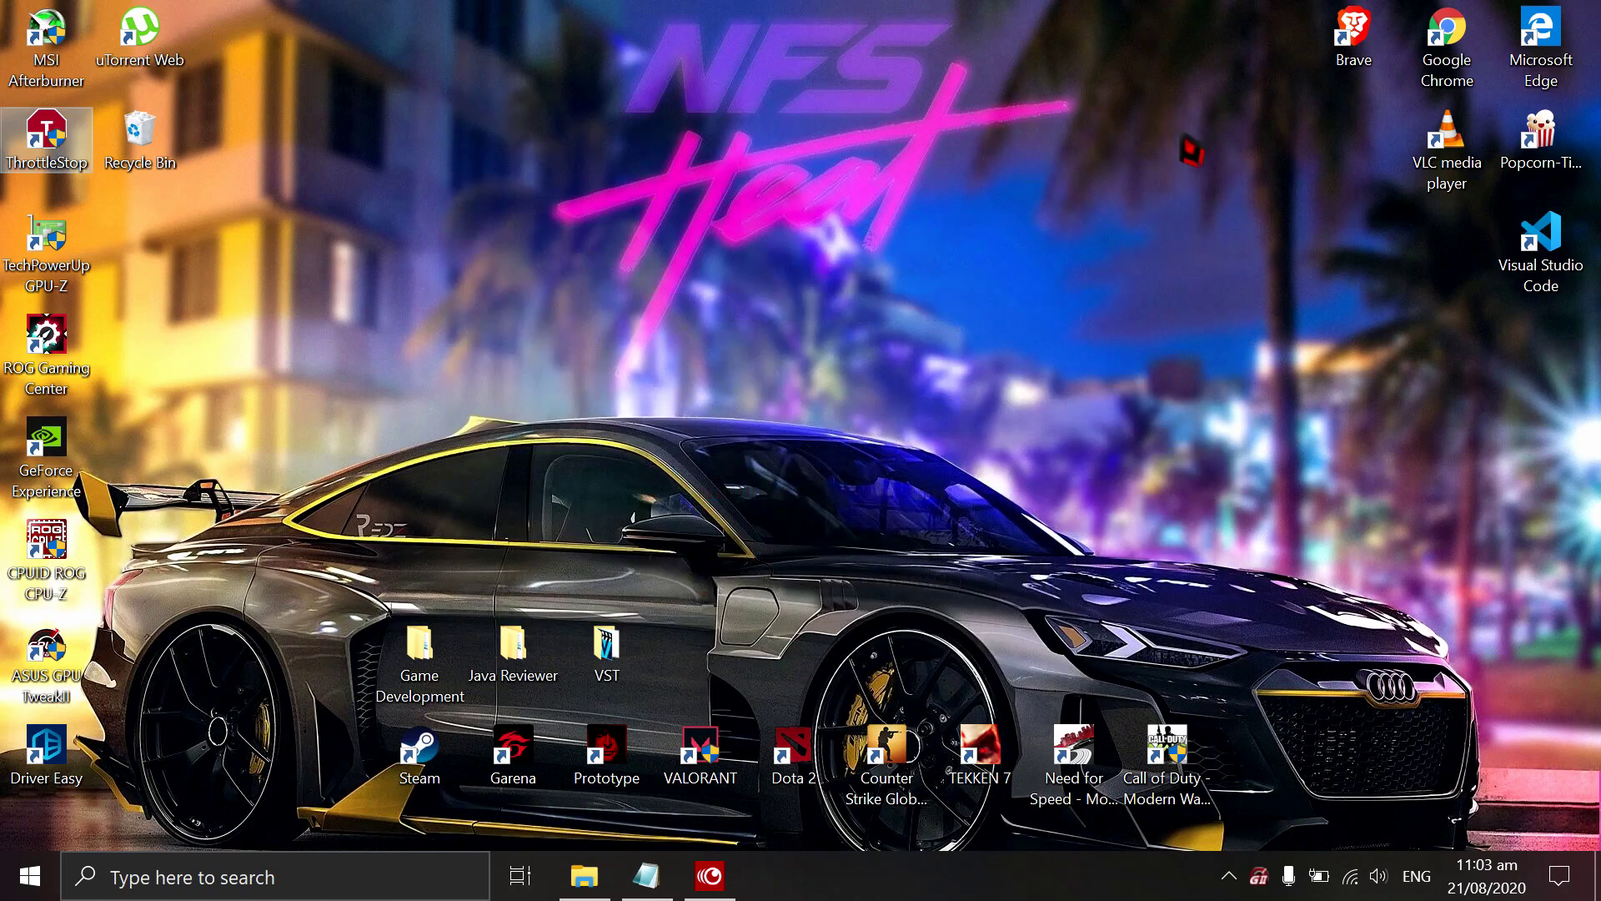
pyautogui.doubleClick(1168, 759)
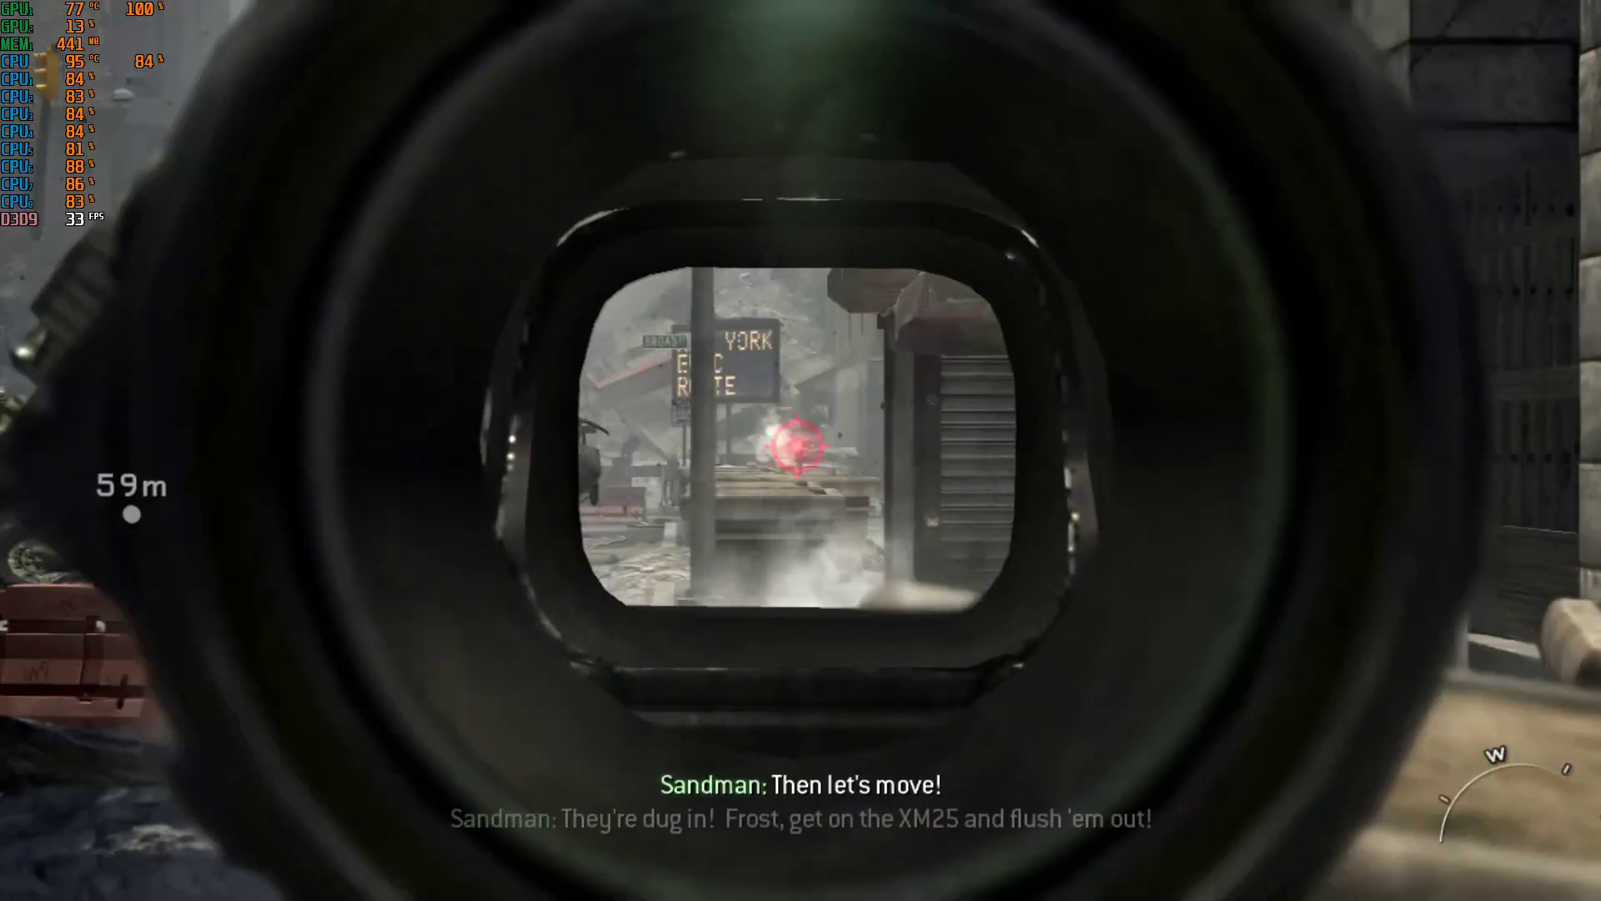
# Aim down sights in the street battle, switch to the XM25 with key 2, and engage enemies
pyautogui.rightClick(801, 450)
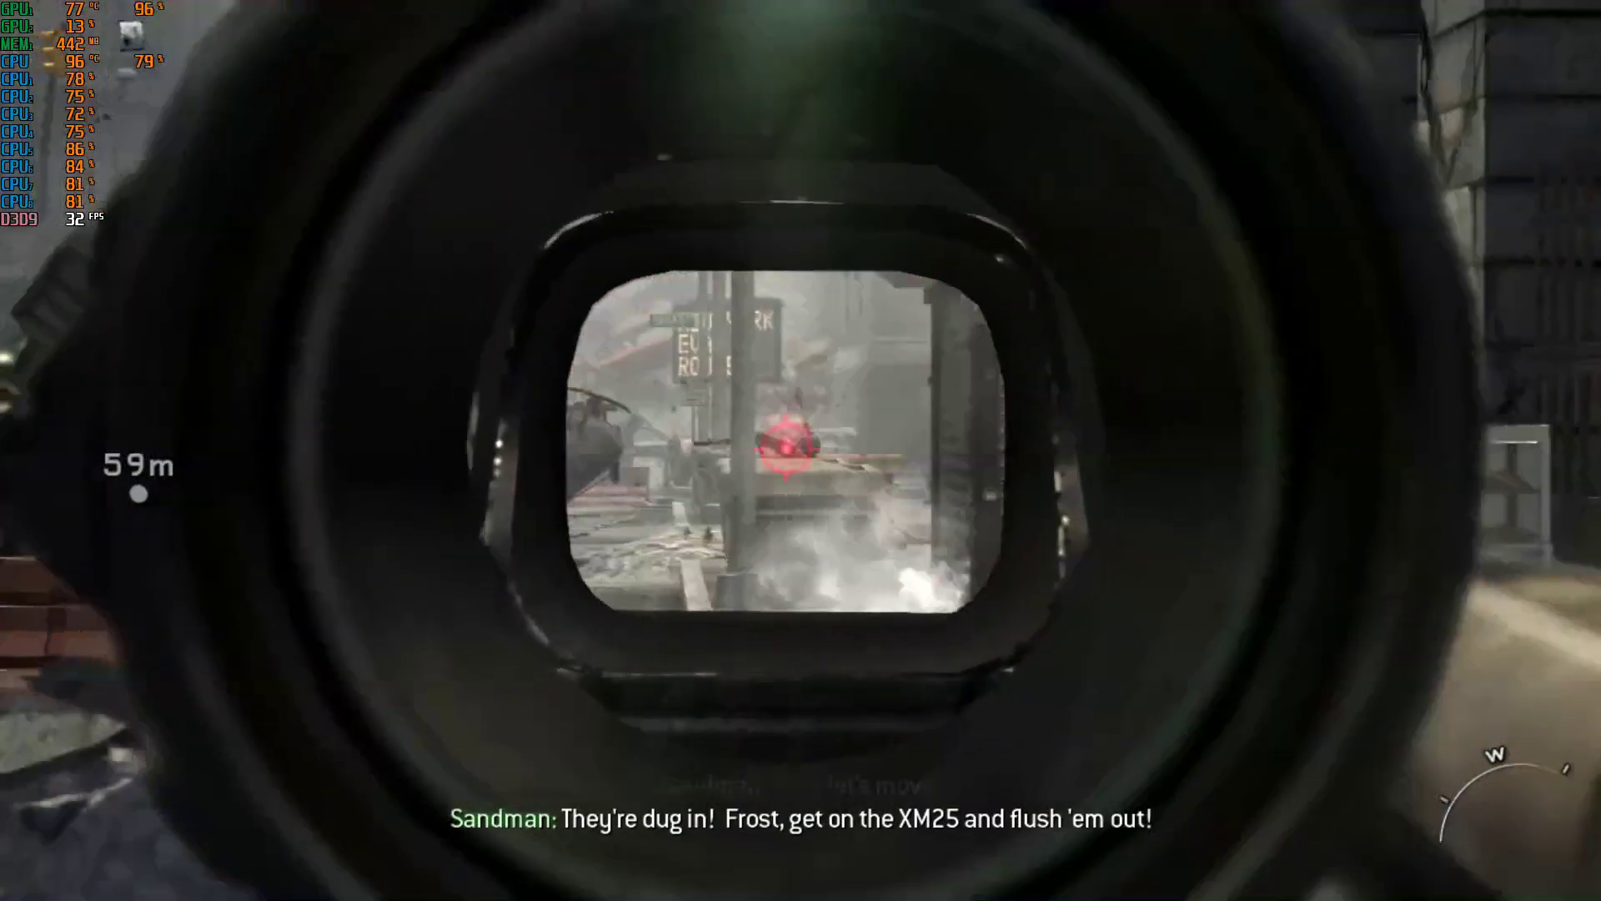
pyautogui.rightClick(801, 450)
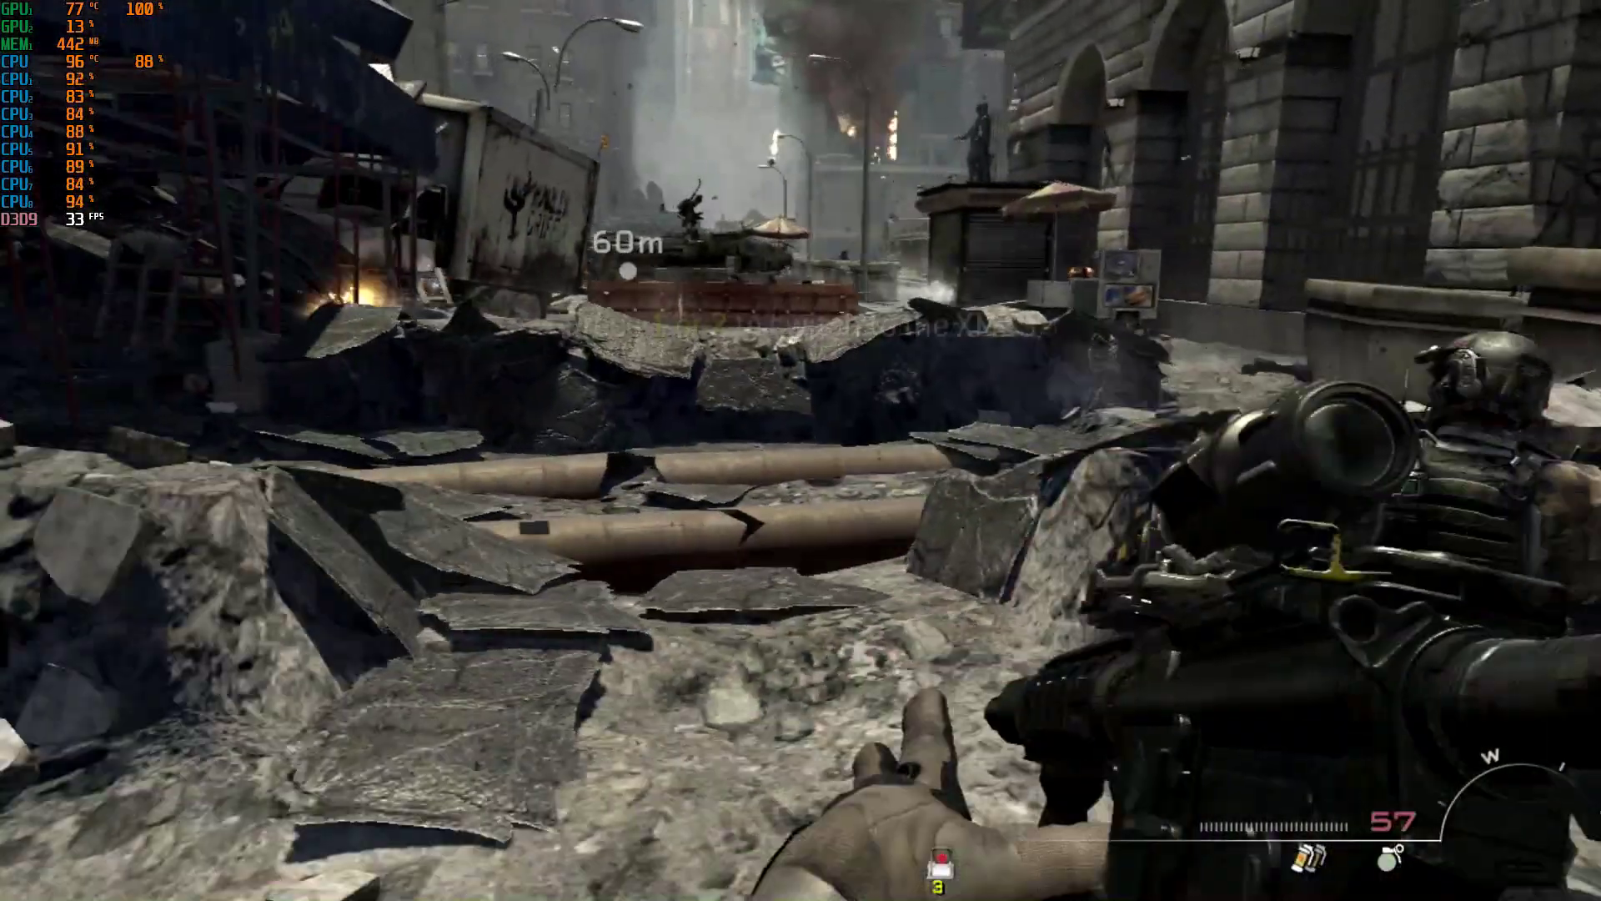
pyautogui.rightClick(801, 451)
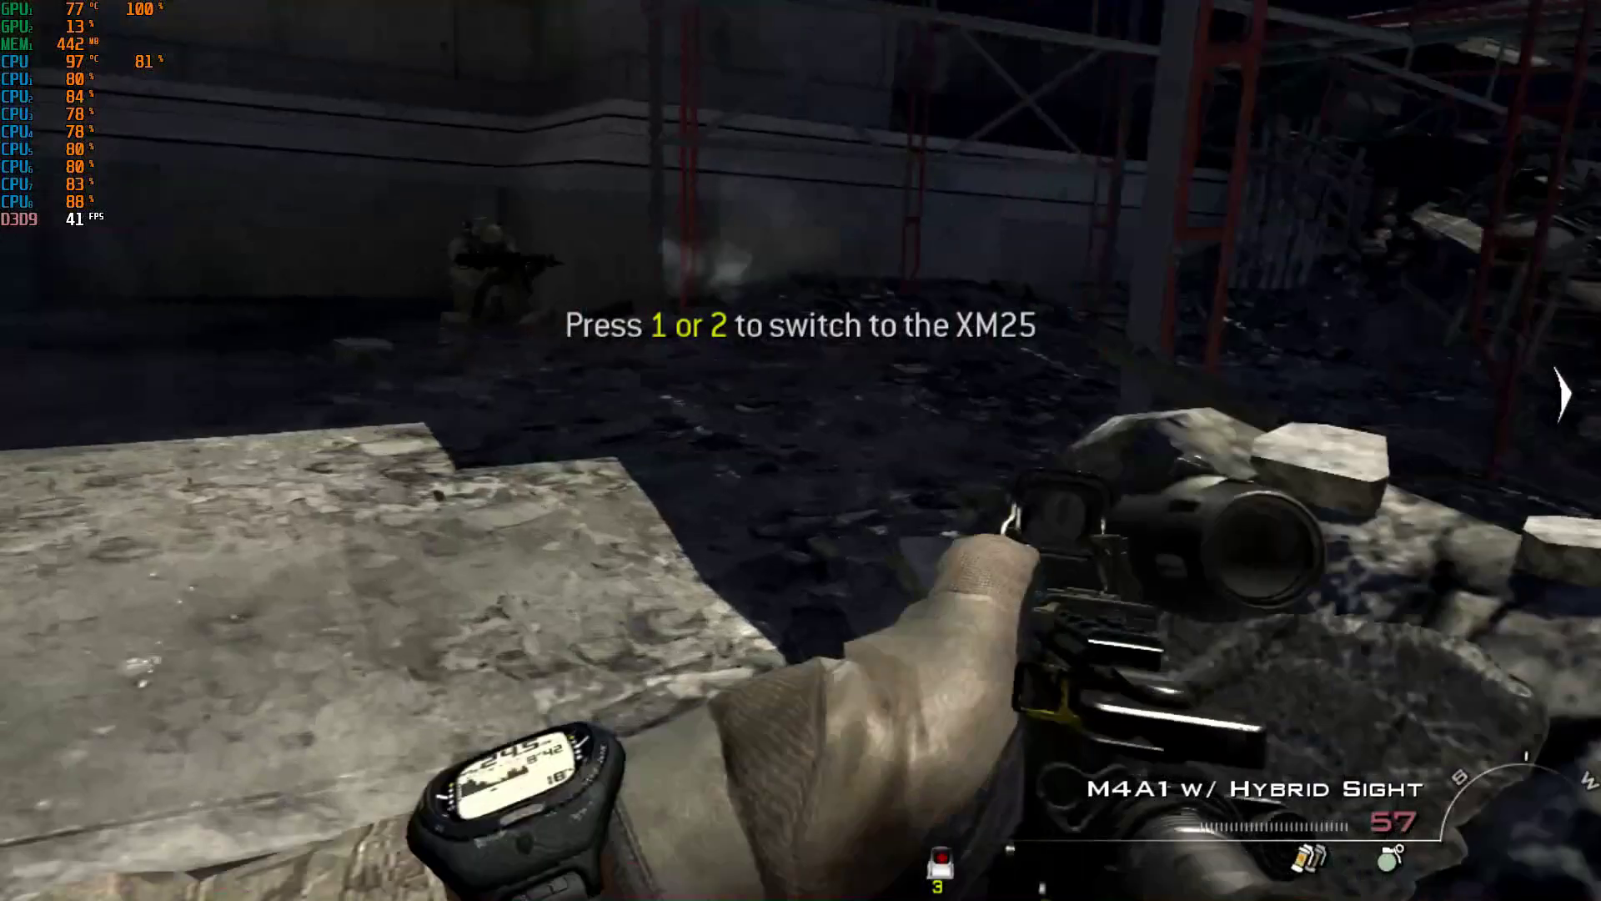
pyautogui.press('2')
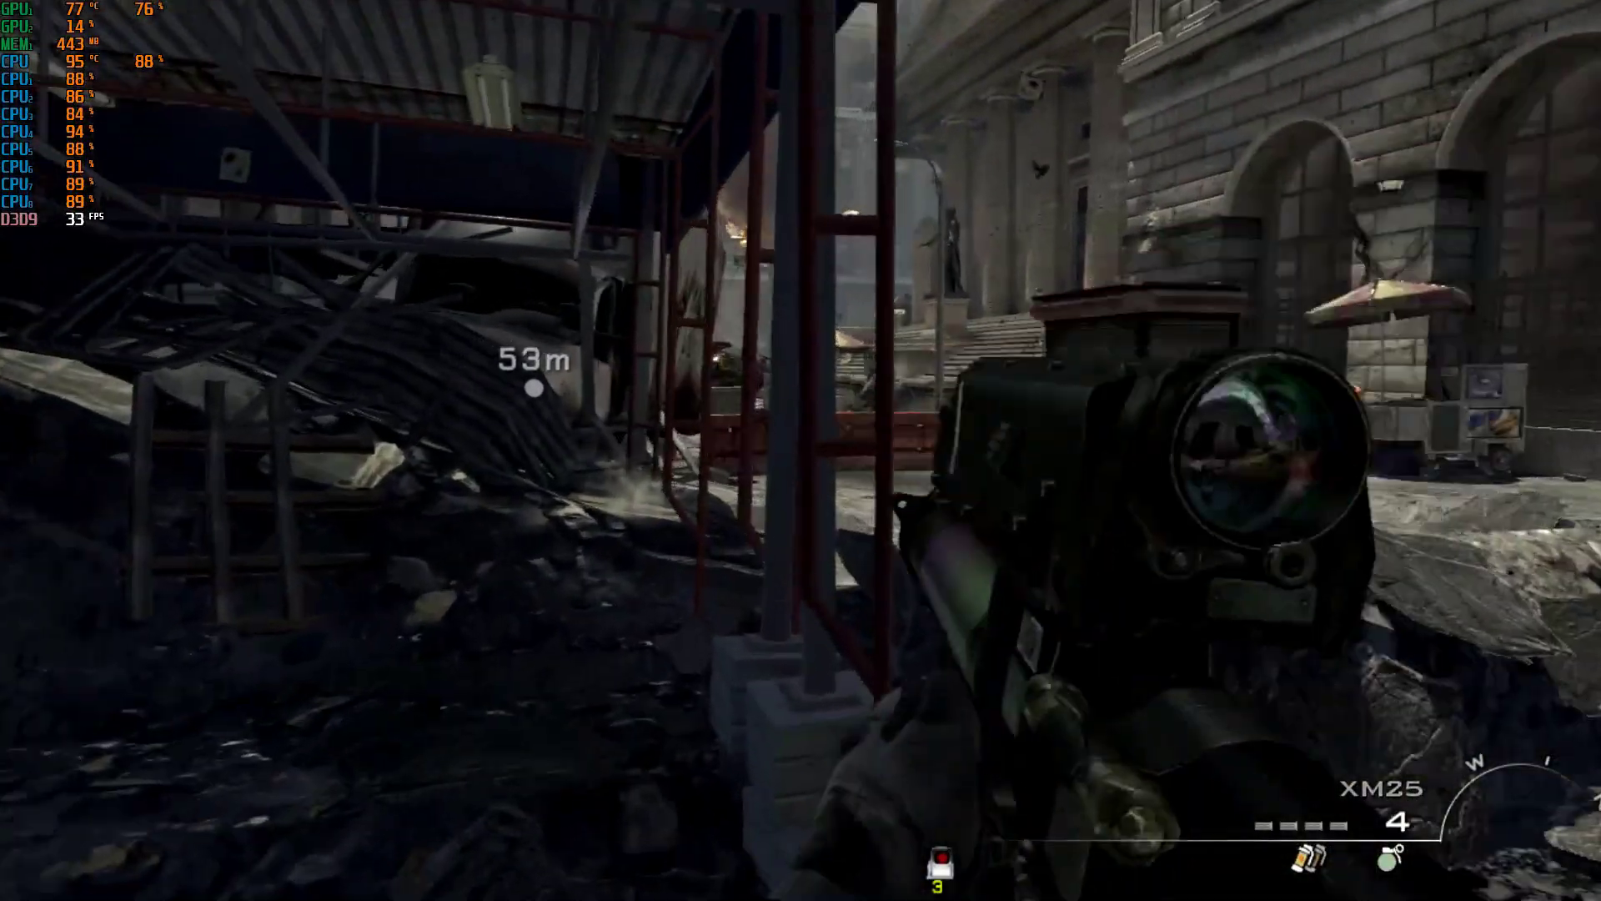
pyautogui.rightClick(801, 450)
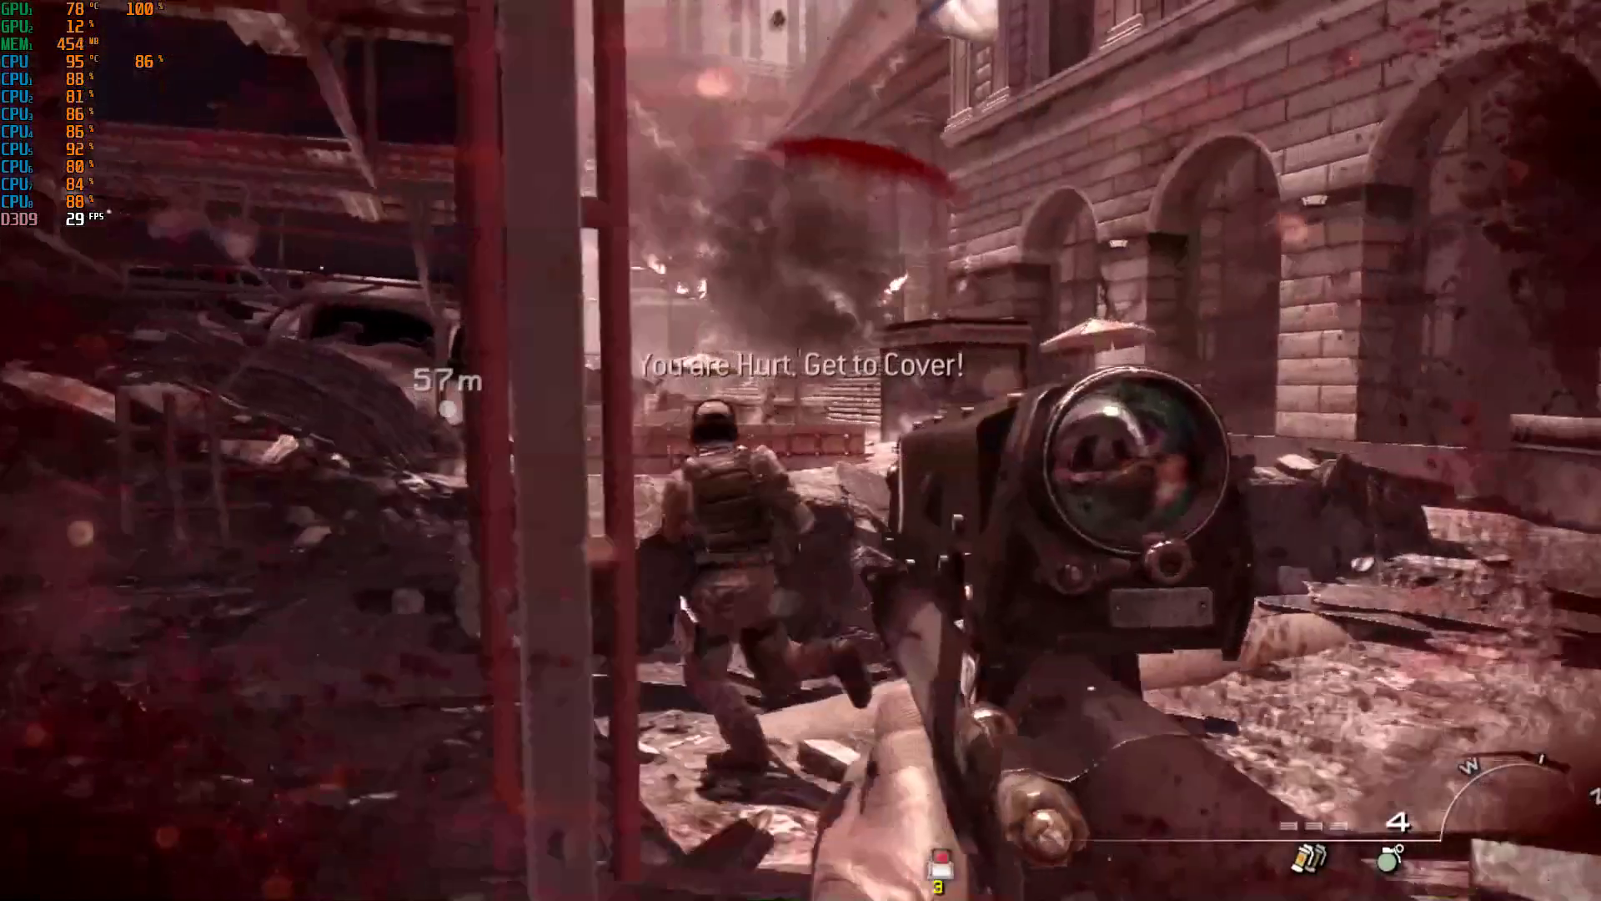
pyautogui.rightClick(801, 451)
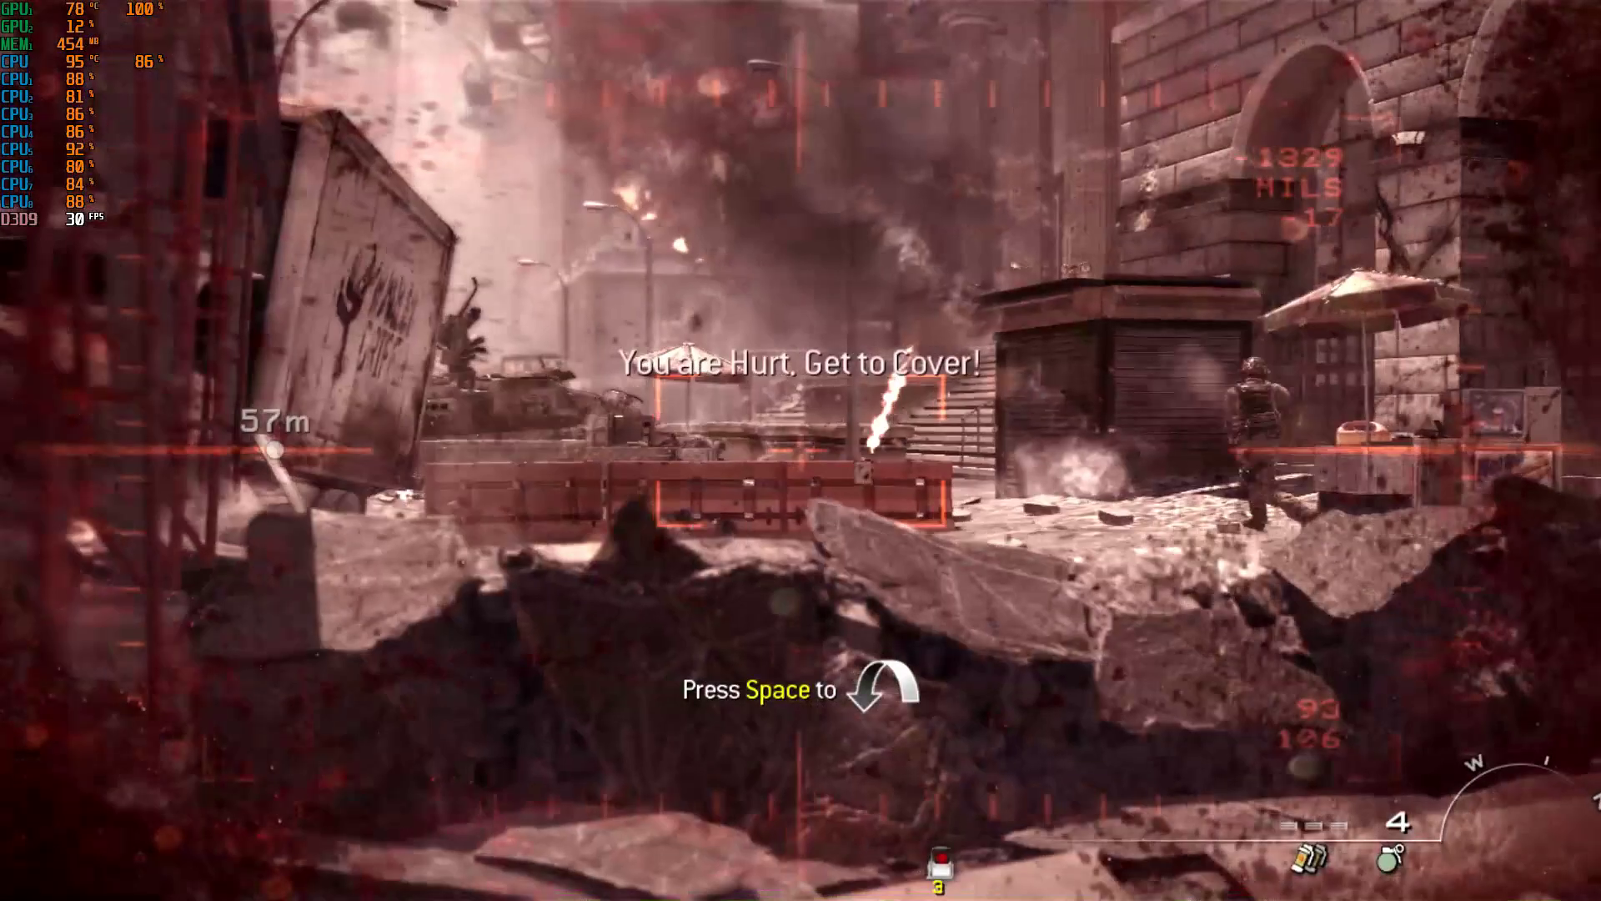
pyautogui.rightClick(801, 450)
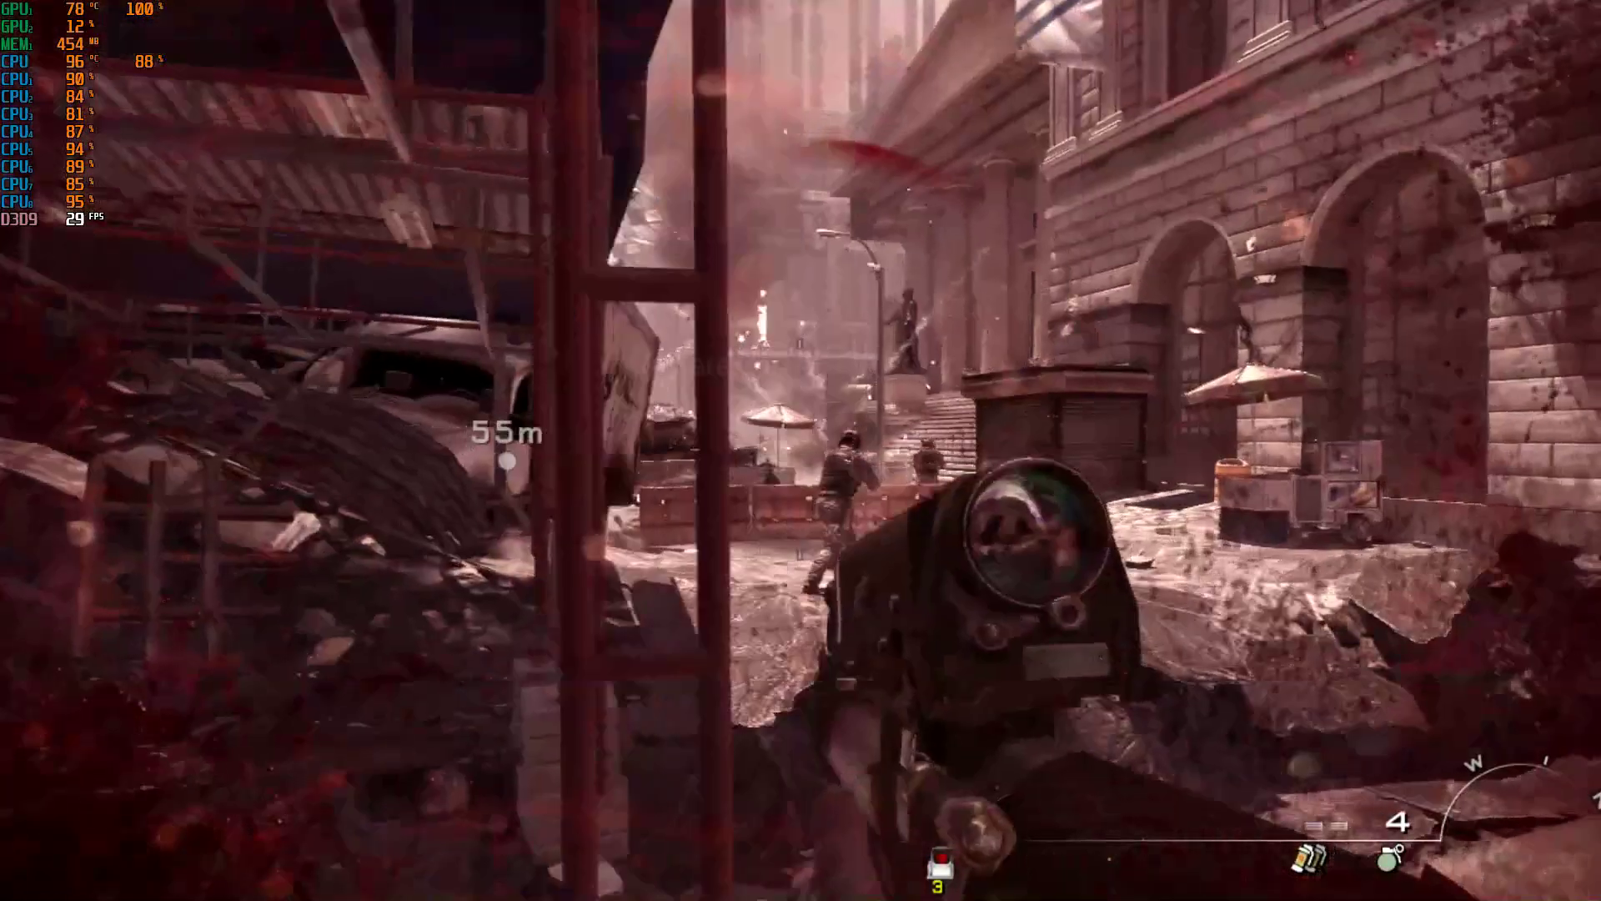